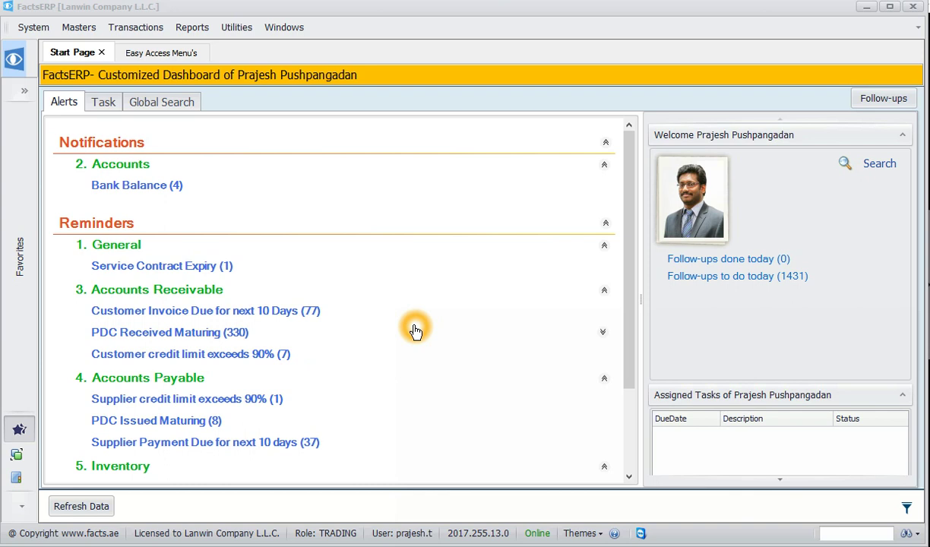
- Open the Stock Master - General Trade Items list from the inventory masters and start a new stock item
{"action": "left_click", "coordinate": [76, 27]}
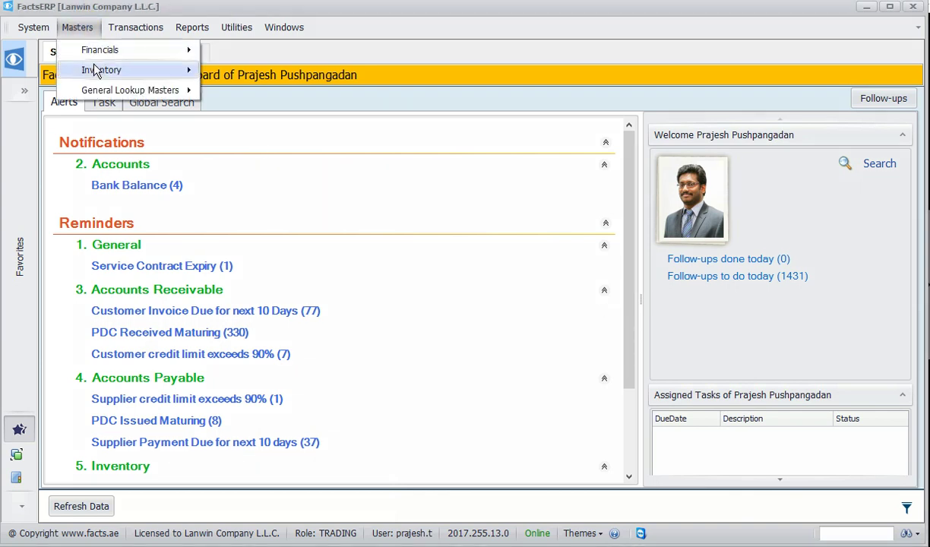
{"action": "mouse_move", "coordinate": [95, 69]}
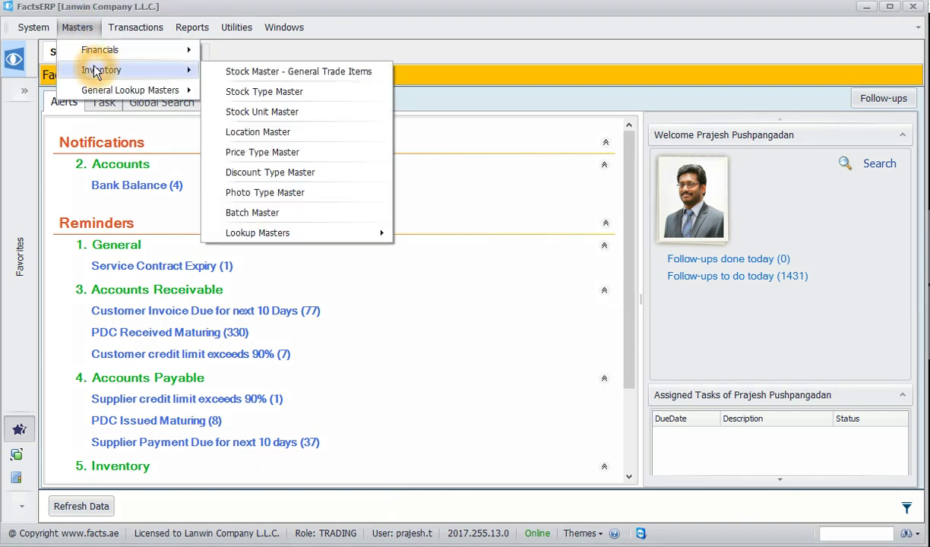
{"action": "left_click", "coordinate": [243, 73]}
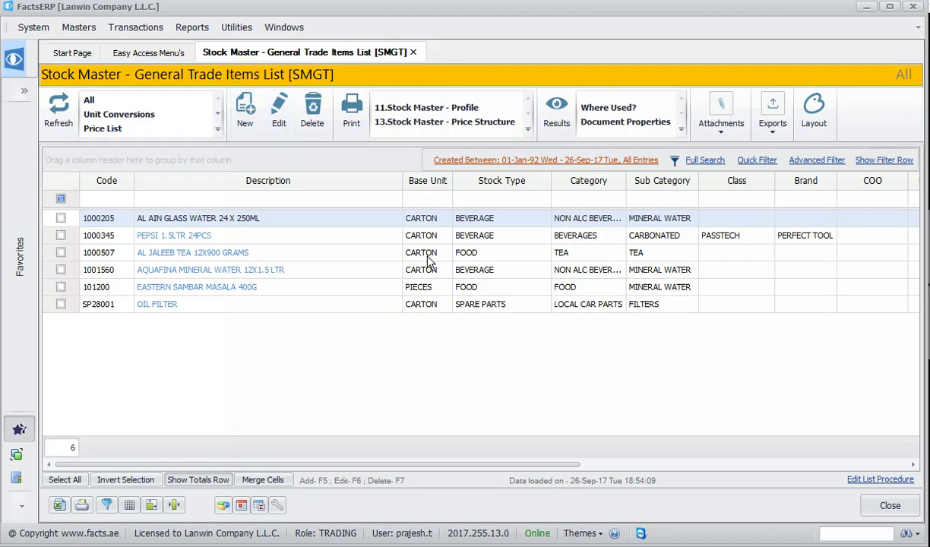
{"action": "left_click", "coordinate": [429, 259]}
{"action": "left_click", "coordinate": [246, 114]}
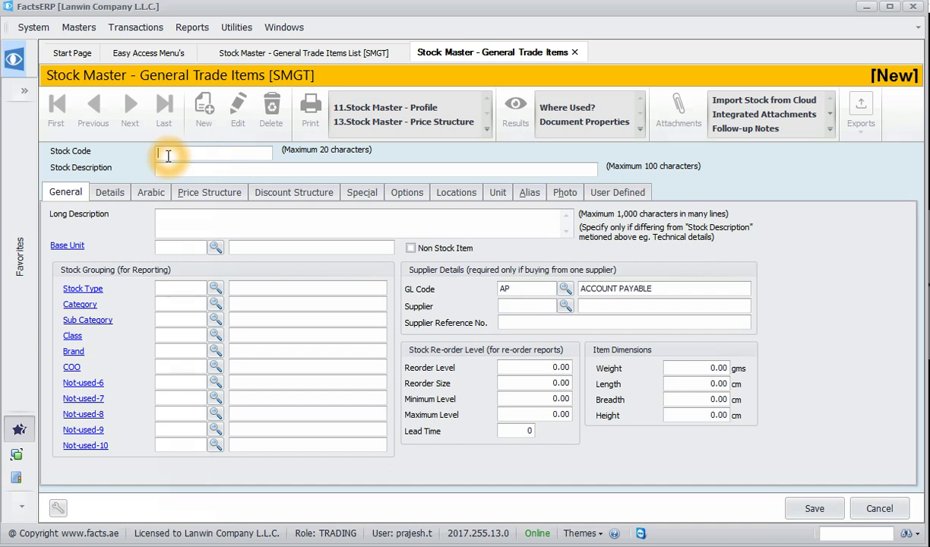
- Enter SP28002 as the stock code and OIL FILTER as the stock description
{"action": "type", "text": "SP28002"}
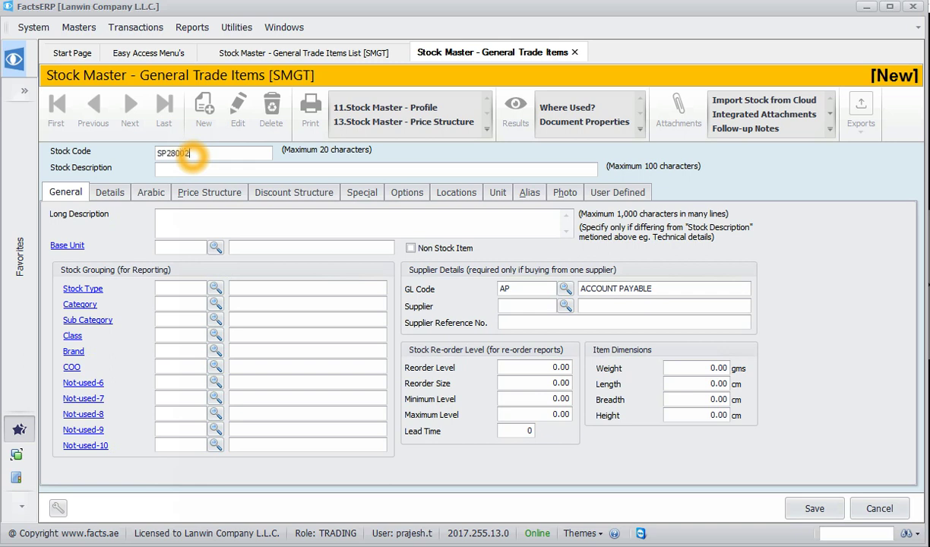
{"action": "left_click", "coordinate": [167, 169]}
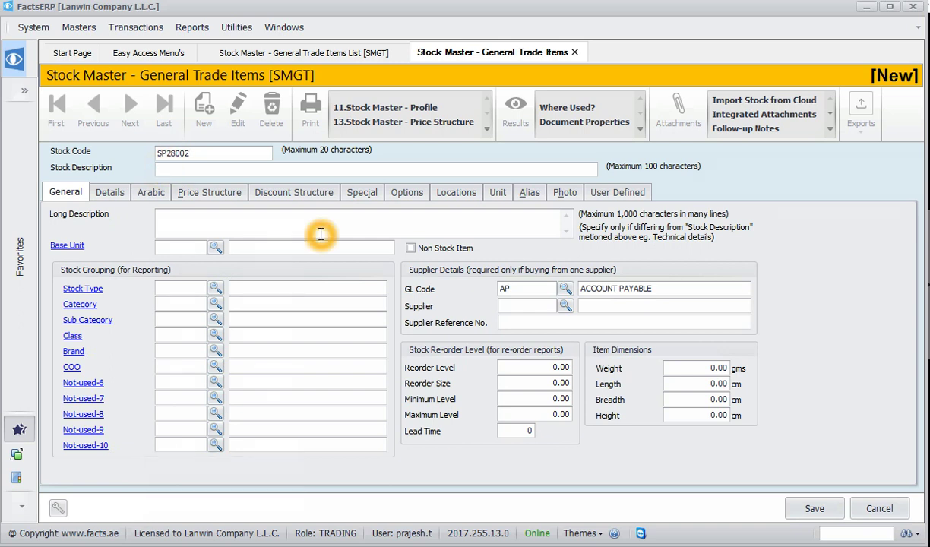
{"action": "type", "text": "OIL FILTER"}
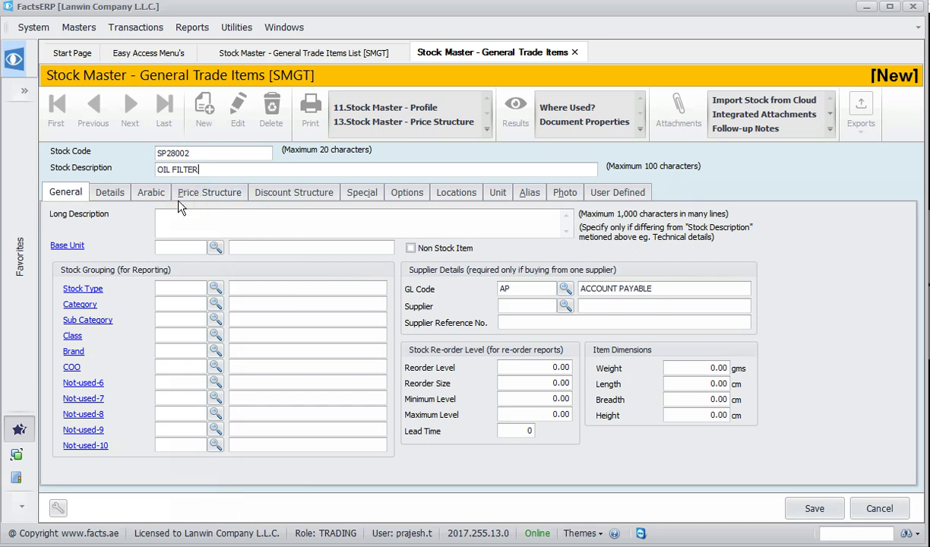
{"action": "left_click", "coordinate": [73, 197]}
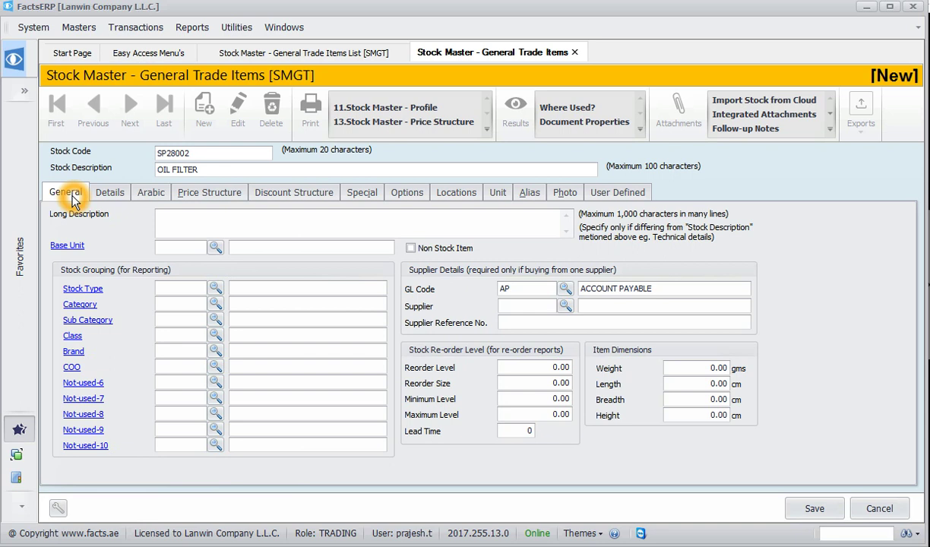
- Enter the long description "4.6L , WITHOUT OIL COOLER. WITHOUT TOWING PACKAGE." for the new stock item
{"action": "left_click", "coordinate": [163, 220]}
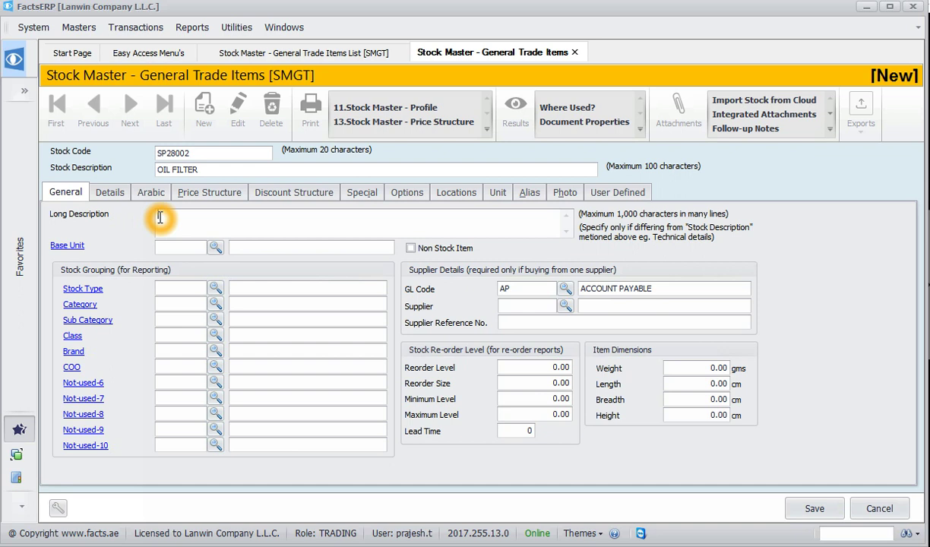
{"action": "left_click", "coordinate": [160, 218]}
{"action": "type", "text": "4.6L , WITHOUT"}
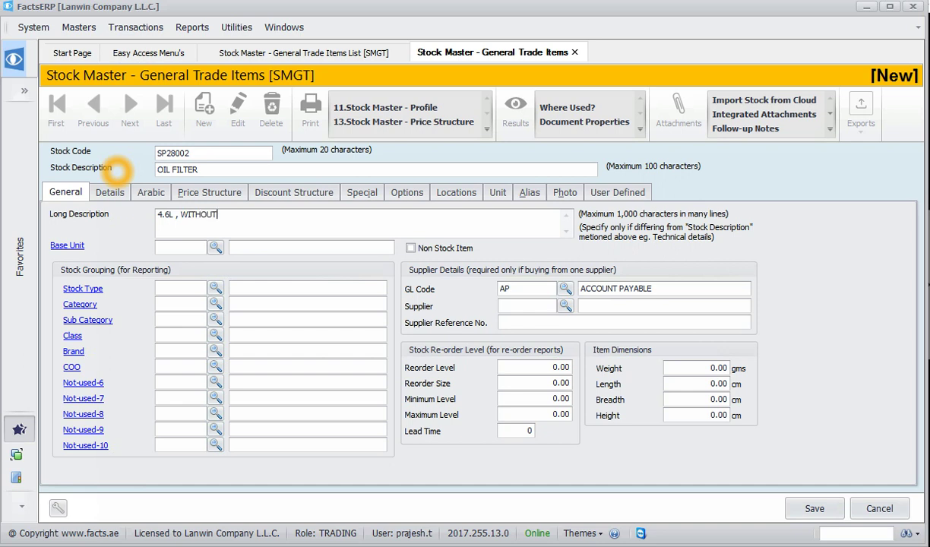
{"action": "type", "text": " OIL COOLER. WITHOUT TOWING PACKAGE."}
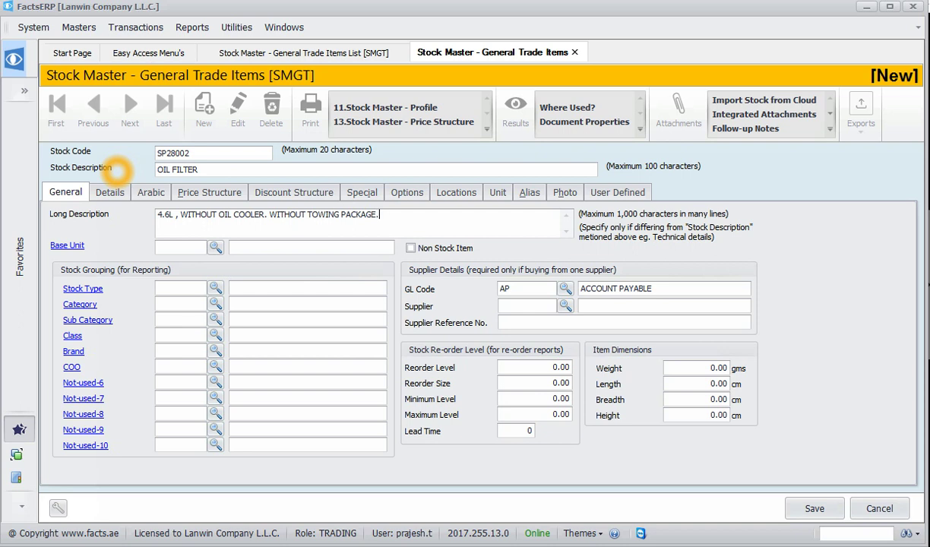
{"action": "left_click", "coordinate": [139, 218]}
- Look up CARTON among the base units and assign it as the item's base unit
{"action": "left_click", "coordinate": [216, 249]}
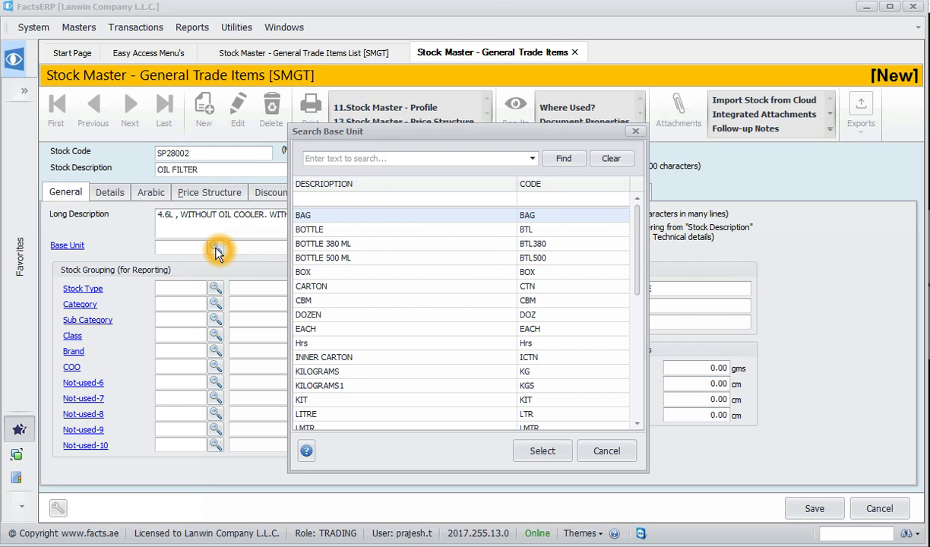
{"action": "type", "text": "CARTON"}
{"action": "key", "text": "Return"}
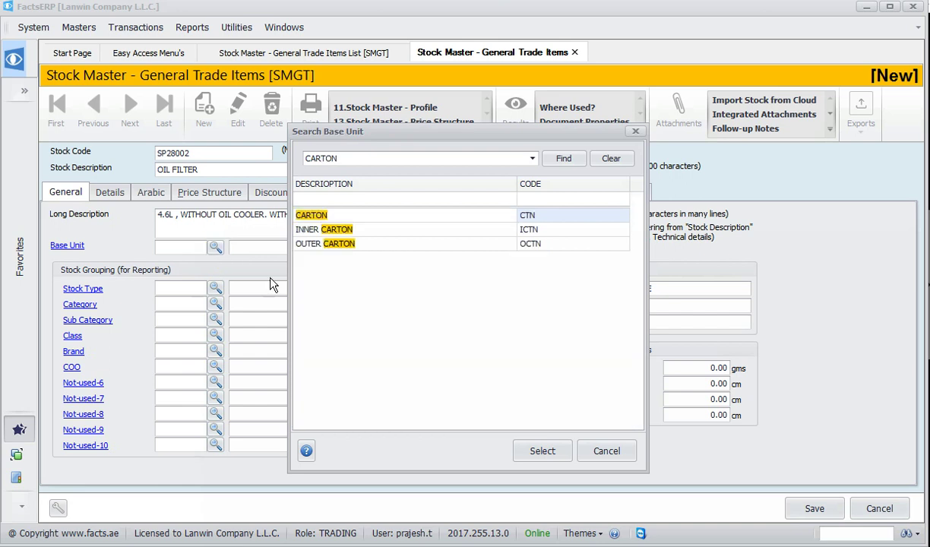
{"action": "left_click", "coordinate": [311, 216]}
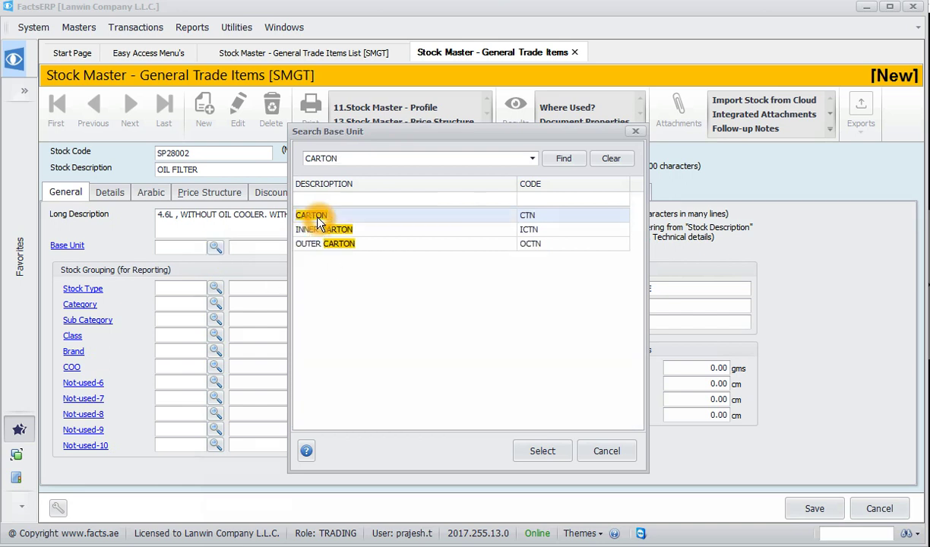
{"action": "left_click", "coordinate": [543, 452]}
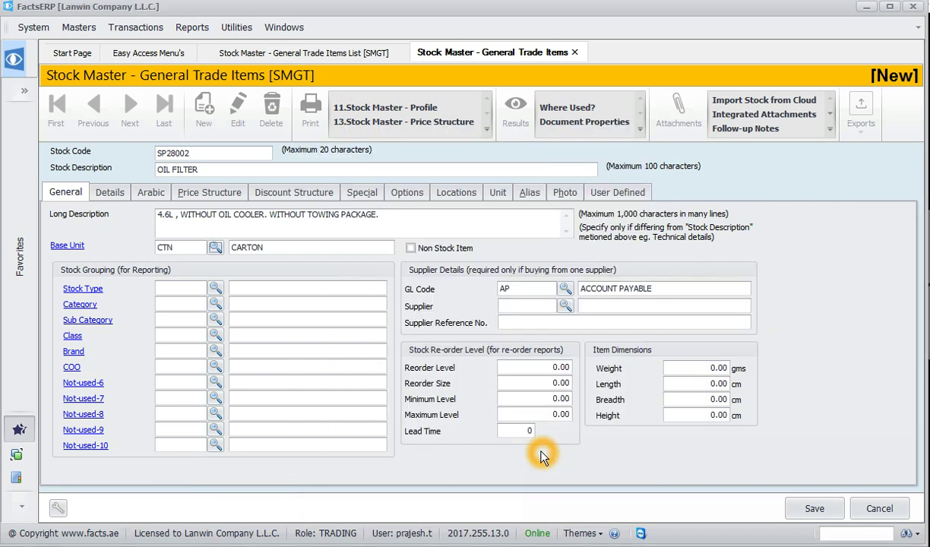
{"action": "left_click", "coordinate": [186, 286]}
{"action": "left_click", "coordinate": [184, 283]}
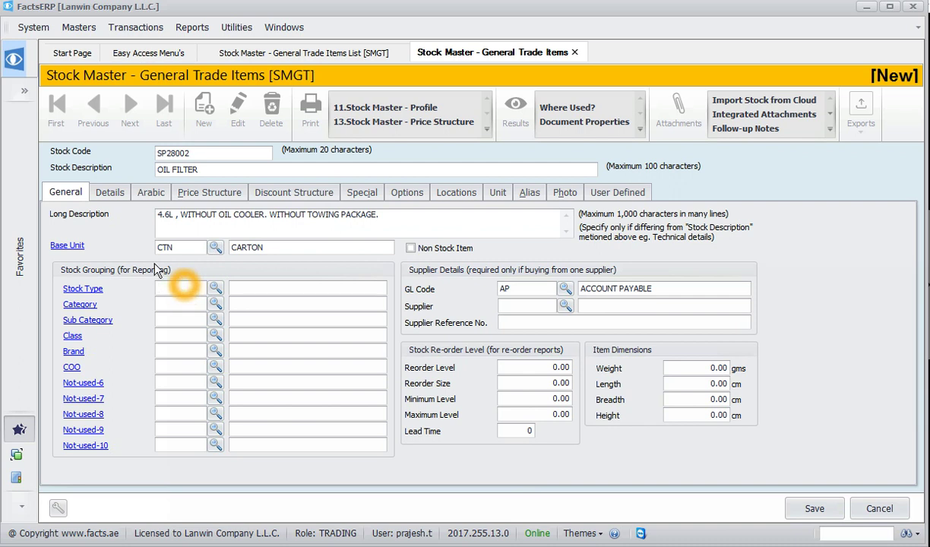
{"action": "left_click", "coordinate": [93, 287]}
{"action": "left_click", "coordinate": [92, 286]}
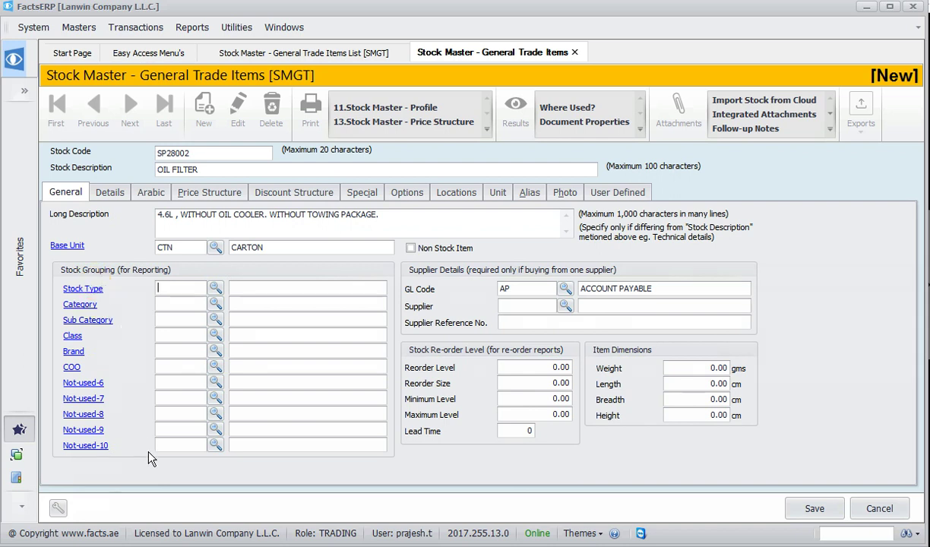
{"action": "left_click", "coordinate": [119, 320]}
{"action": "left_click", "coordinate": [177, 304]}
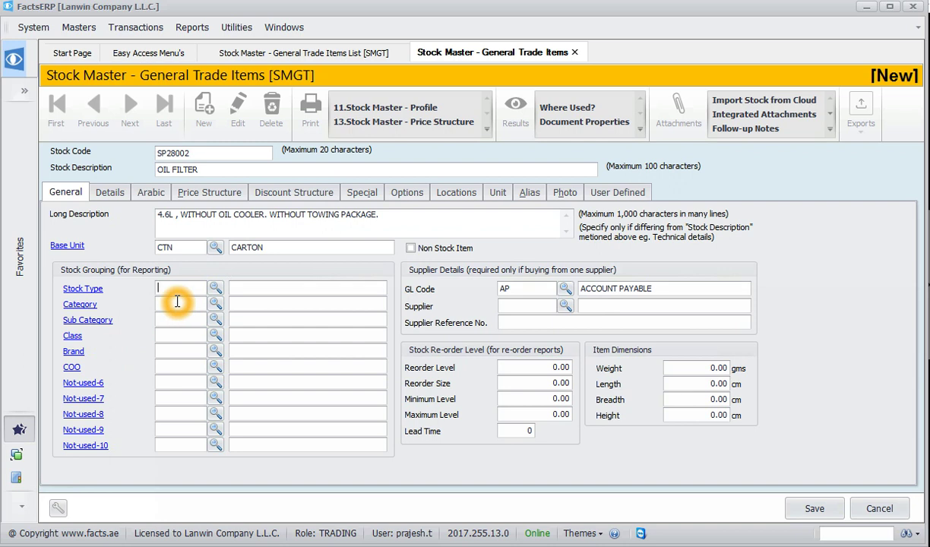
{"action": "left_click", "coordinate": [165, 290]}
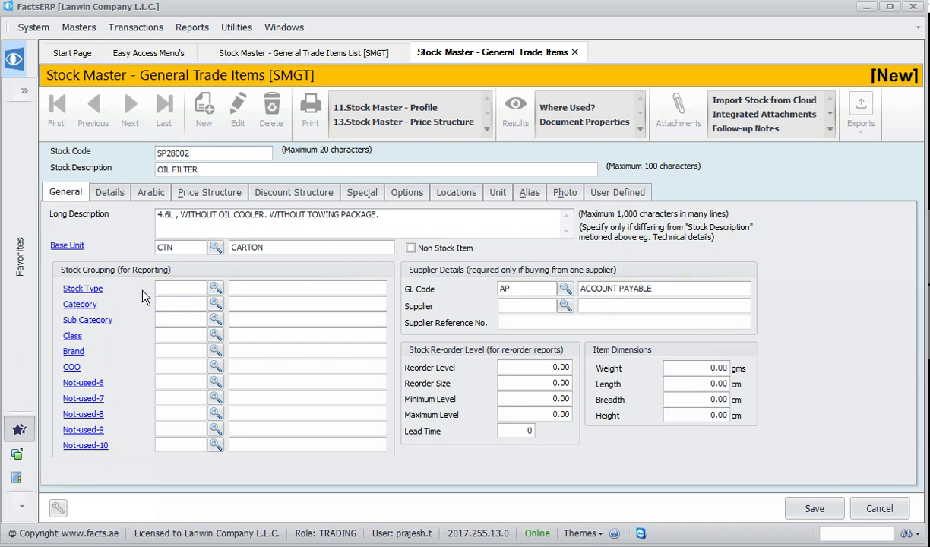
{"action": "left_click", "coordinate": [111, 288]}
- Look up SPARE among the stock types and assign SPARE PARTS to the item
{"action": "left_click", "coordinate": [216, 289]}
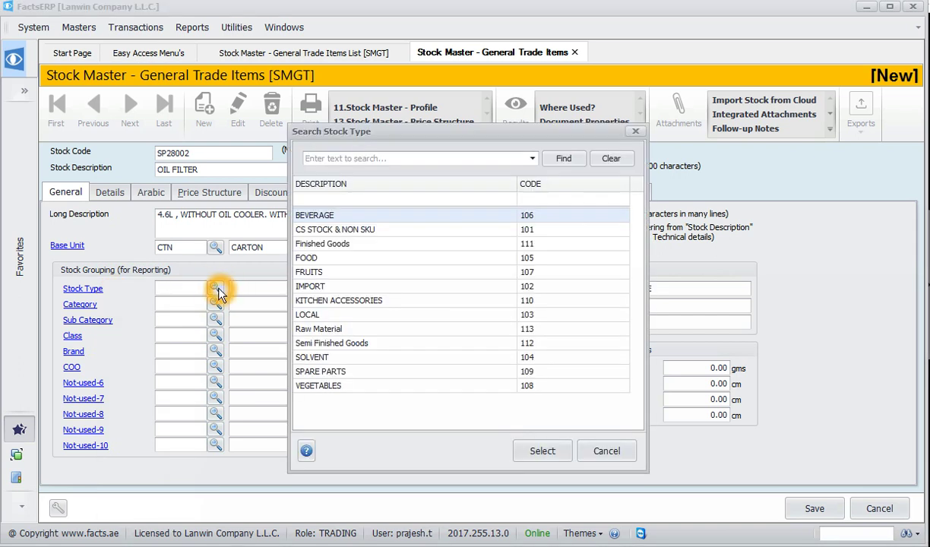
{"action": "type", "text": "SPARE"}
{"action": "key", "text": "Return"}
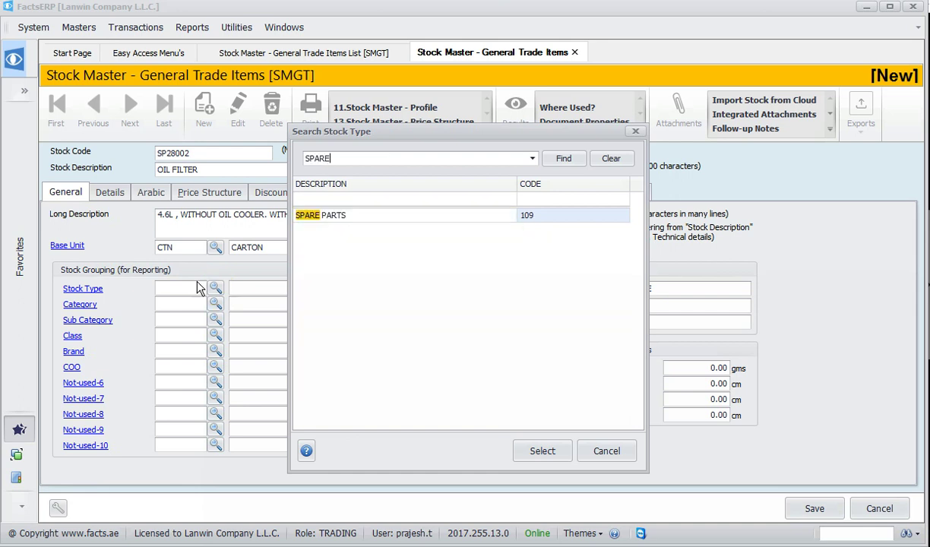
{"action": "left_click", "coordinate": [351, 216]}
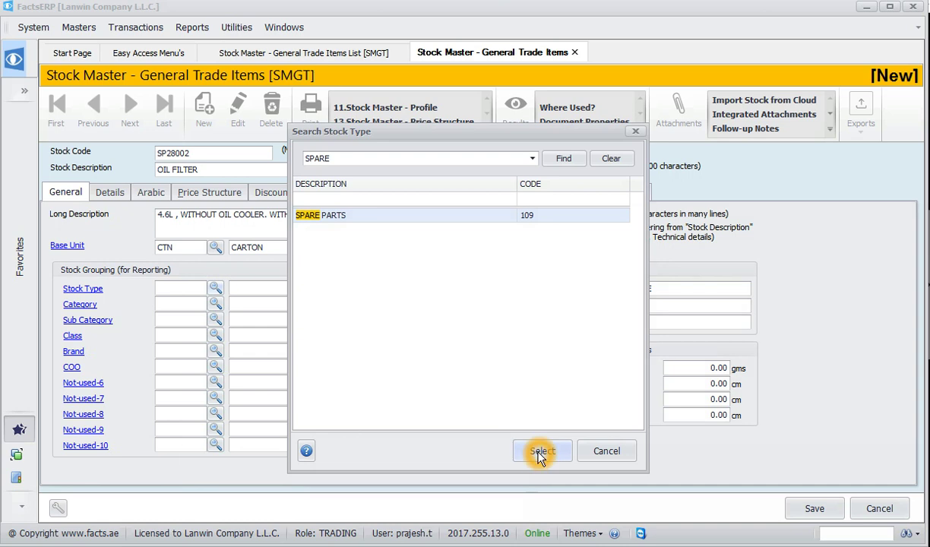
{"action": "left_click", "coordinate": [537, 452]}
- Look up LOCAL CAR among the categories and assign LOCAL CAR PARTS to the item
{"action": "left_click", "coordinate": [186, 304]}
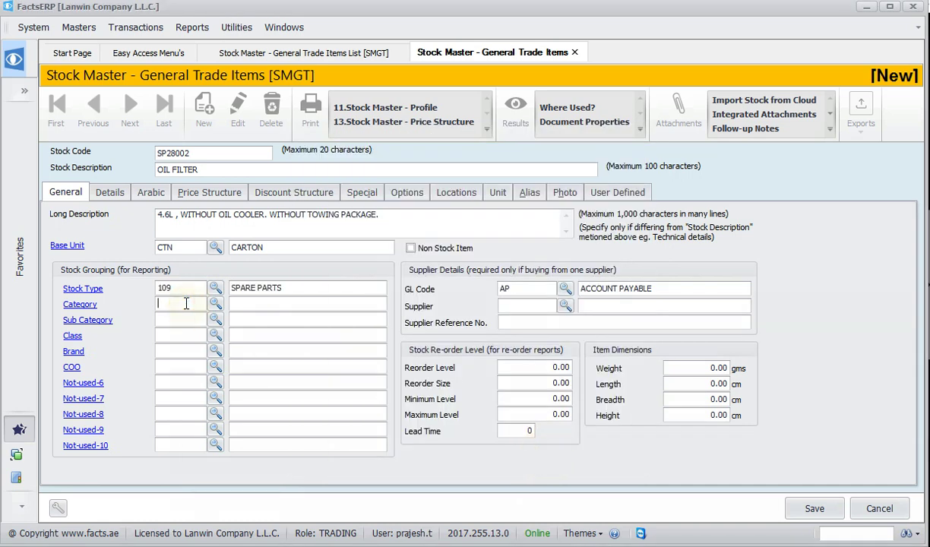
{"action": "left_click", "coordinate": [216, 304]}
{"action": "type", "text": "LOCAL "}
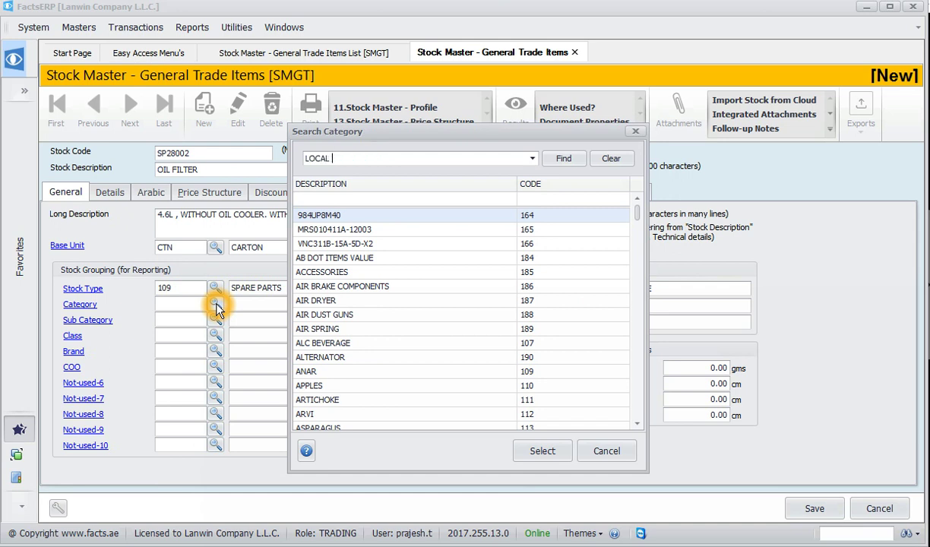
{"action": "type", "text": "CAR"}
{"action": "key", "text": "Return"}
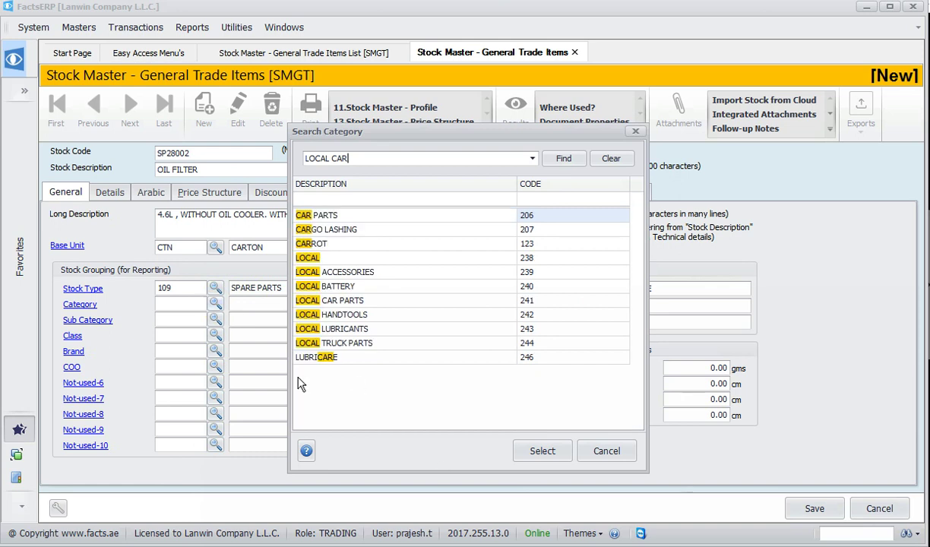
{"action": "left_click", "coordinate": [335, 304]}
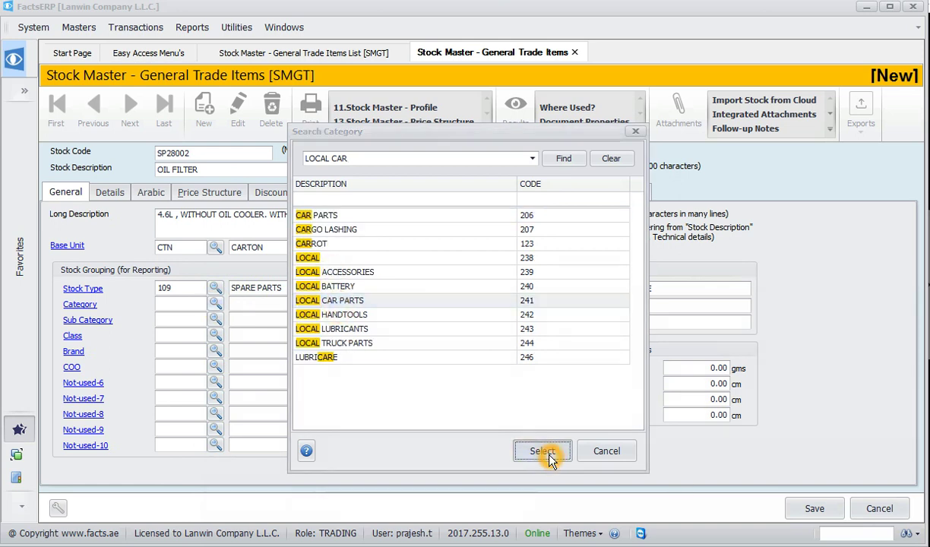
{"action": "left_click", "coordinate": [550, 459]}
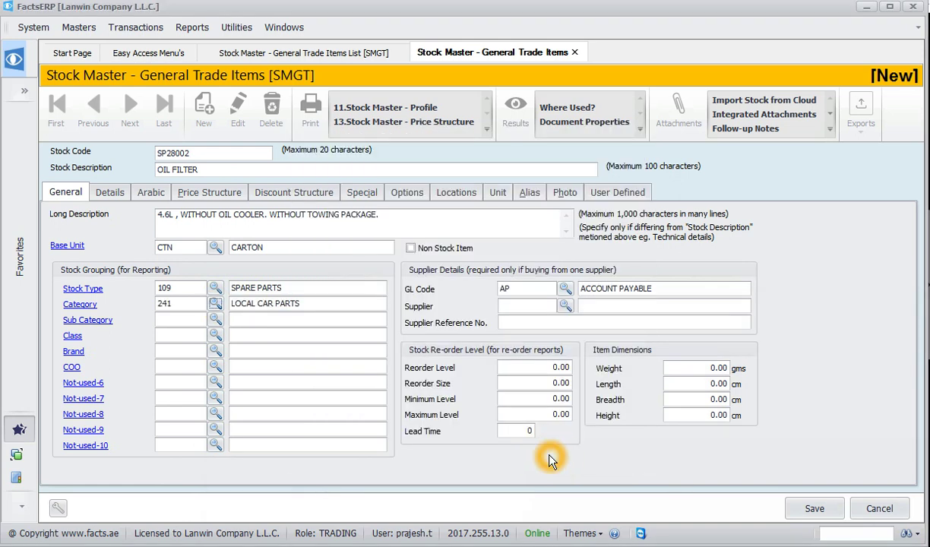
- Look up FILTER among the sub categories and assign FILTERS to the item
{"action": "left_click", "coordinate": [216, 320]}
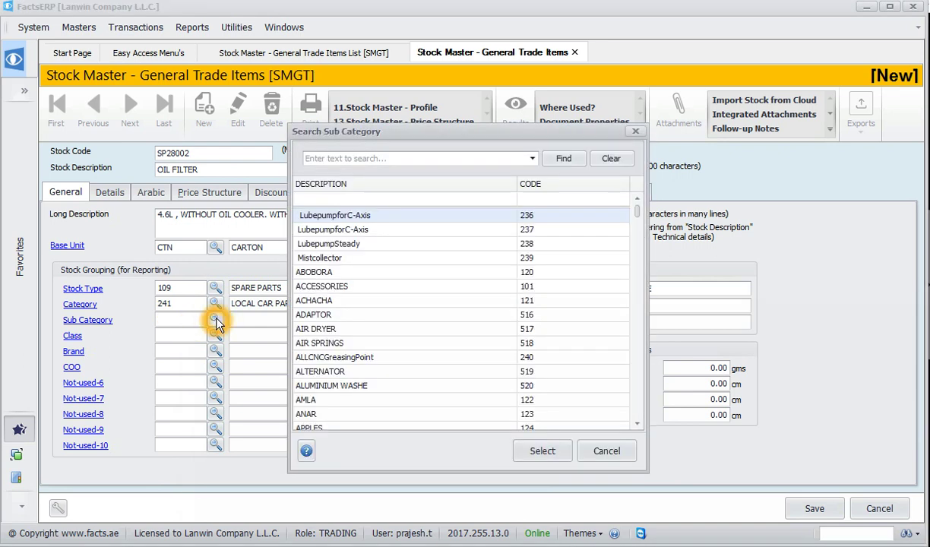
{"action": "type", "text": "FILTER"}
{"action": "key", "text": "Return"}
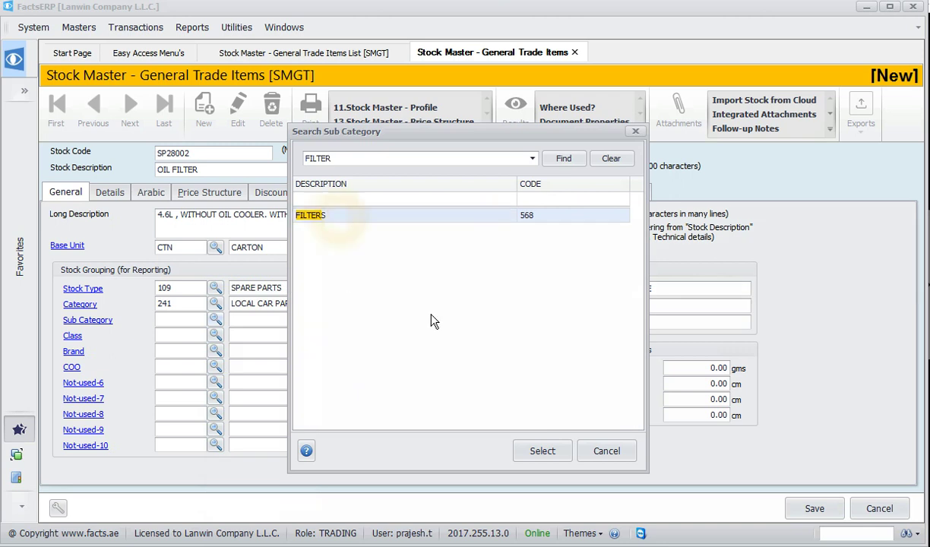
{"action": "left_click", "coordinate": [540, 450]}
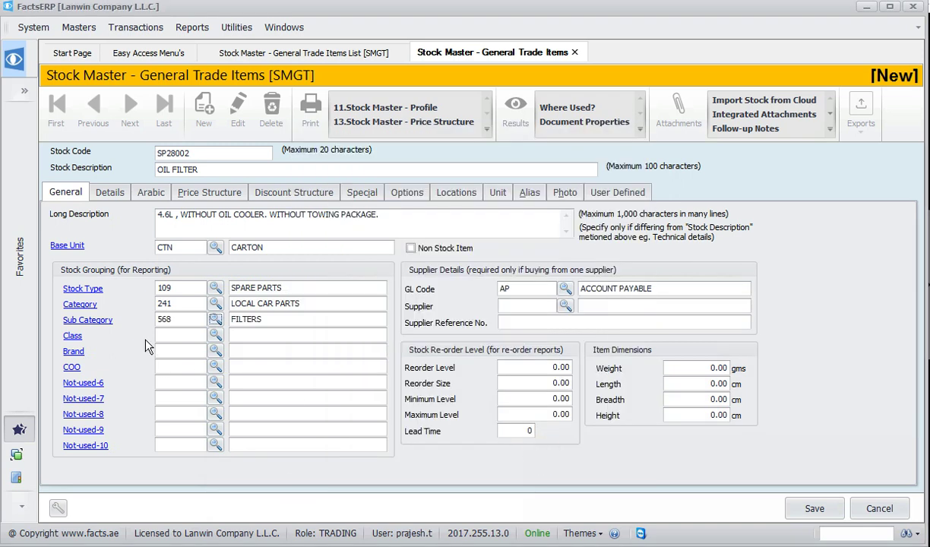
{"action": "left_click", "coordinate": [167, 335]}
{"action": "left_click", "coordinate": [182, 334]}
{"action": "left_click", "coordinate": [185, 428]}
{"action": "left_click", "coordinate": [176, 447]}
{"action": "left_click", "coordinate": [399, 249]}
{"action": "left_click", "coordinate": [412, 249]}
{"action": "left_click", "coordinate": [411, 249]}
- Assign ADEQUATE ADVERTISING as the item's supplier and enter 90915-YZZFZ as the supplier reference number
{"action": "left_click", "coordinate": [544, 286]}
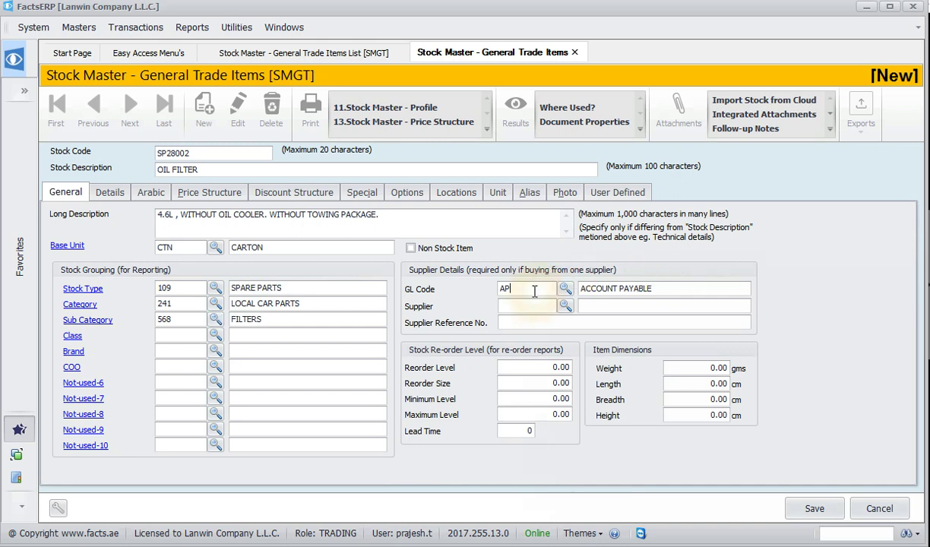
{"action": "left_click", "coordinate": [526, 310]}
{"action": "left_click", "coordinate": [564, 307]}
{"action": "scroll", "coordinate": [536, 297], "scroll_direction": "down", "scroll_amount": 2}
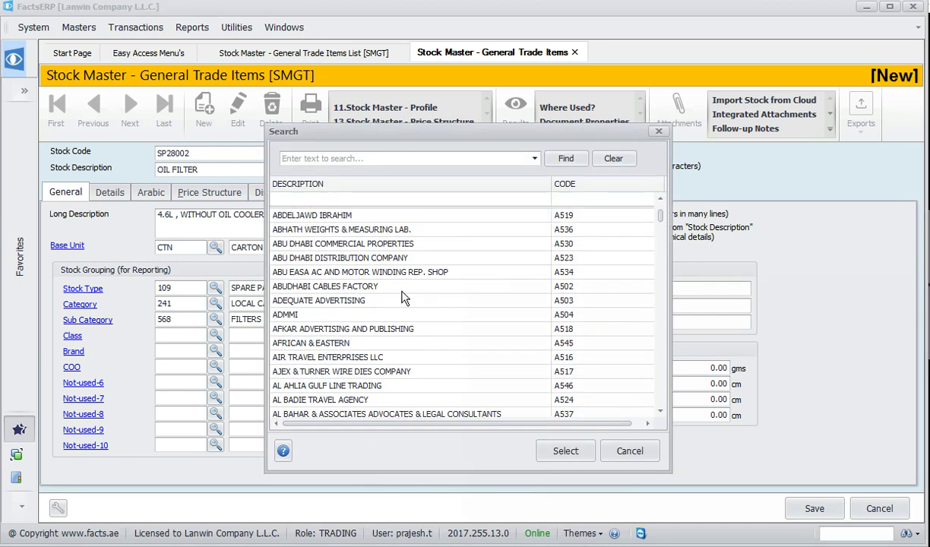
{"action": "left_click", "coordinate": [363, 302]}
{"action": "left_click", "coordinate": [557, 452]}
{"action": "left_click", "coordinate": [519, 324]}
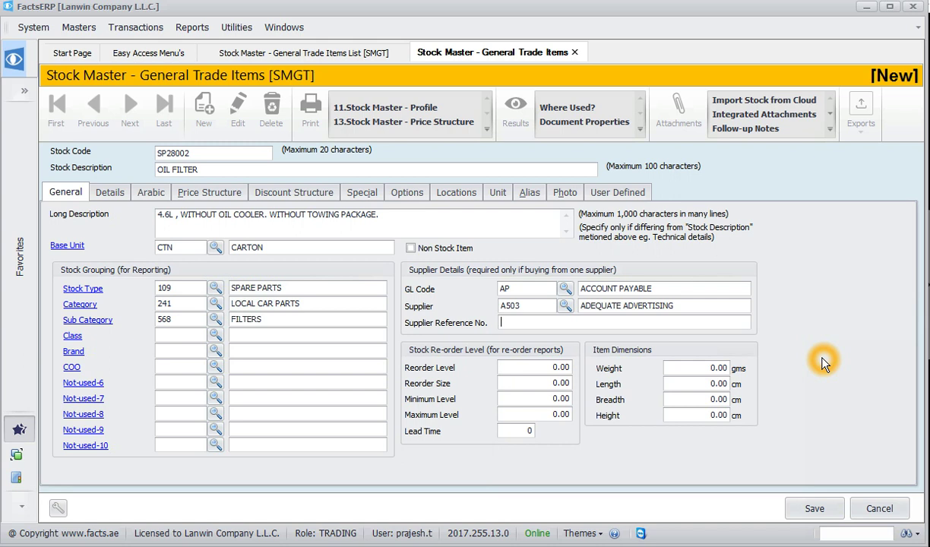
{"action": "type", "text": "90915-YZZFZ"}
- Set the item's reorder level to 100 and its reorder size to 200
{"action": "left_click", "coordinate": [535, 369]}
{"action": "type", "text": "10"}
{"action": "left_click", "coordinate": [649, 430]}
{"action": "type", "text": "0"}
{"action": "left_click", "coordinate": [548, 382]}
{"action": "type", "text": "20"}
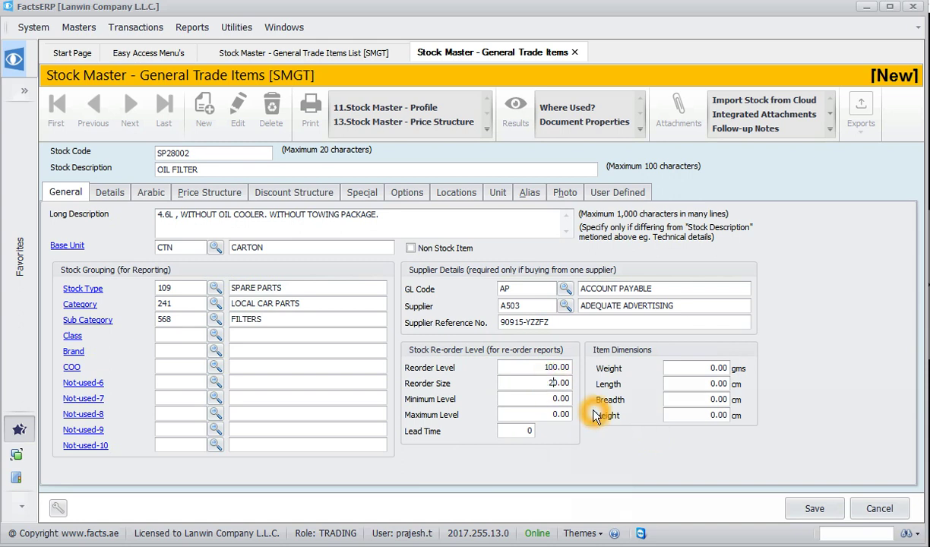
{"action": "type", "text": "0"}
- Set the item's minimum stock level to 30 and its maximum level to 1,000
{"action": "left_click", "coordinate": [552, 400]}
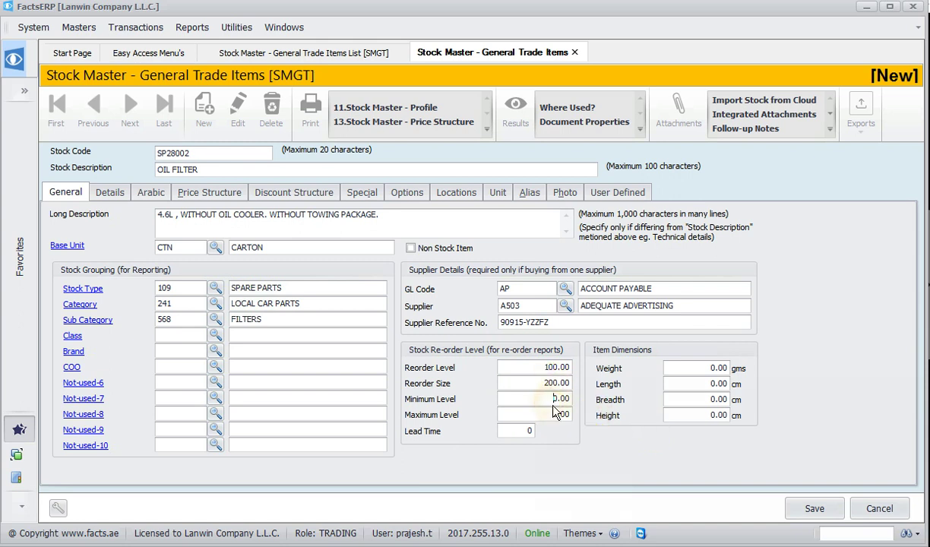
{"action": "type", "text": "30"}
{"action": "left_click", "coordinate": [561, 414]}
{"action": "type", "text": "0"}
{"action": "left_click", "coordinate": [550, 414]}
{"action": "left_click", "coordinate": [546, 388]}
{"action": "left_click", "coordinate": [541, 415]}
{"action": "type", "text": "1"}
{"action": "left_click", "coordinate": [571, 459]}
{"action": "type", "text": "00"}
- Set the lead time in the stock re-order details to 5
{"action": "left_click", "coordinate": [522, 434]}
{"action": "double_click", "coordinate": [509, 430]}
{"action": "type", "text": "5"}
{"action": "left_click", "coordinate": [561, 437]}
{"action": "left_click", "coordinate": [471, 374]}
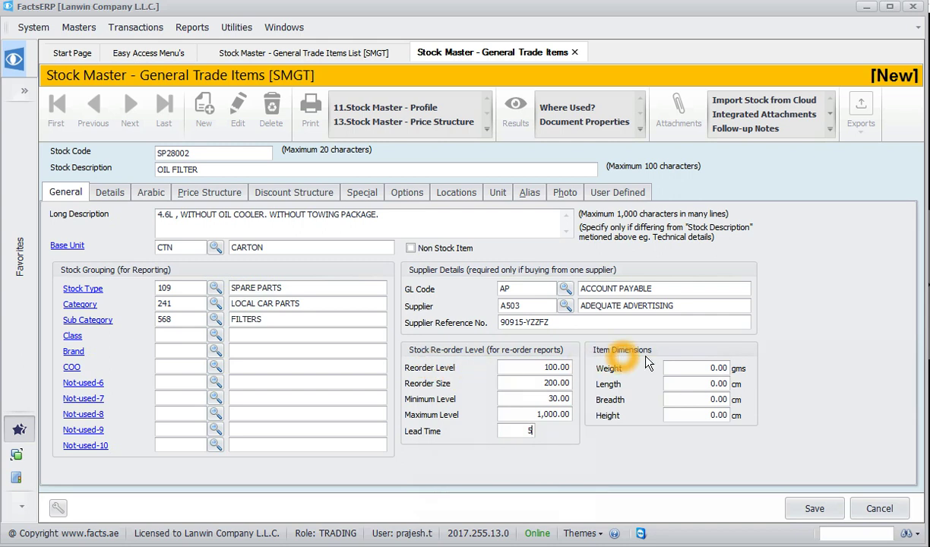
- Enter the item's dimensions: weight 450 gms, length 50 cm, breadth 70 cm and height 90 cm
{"action": "left_click", "coordinate": [687, 368]}
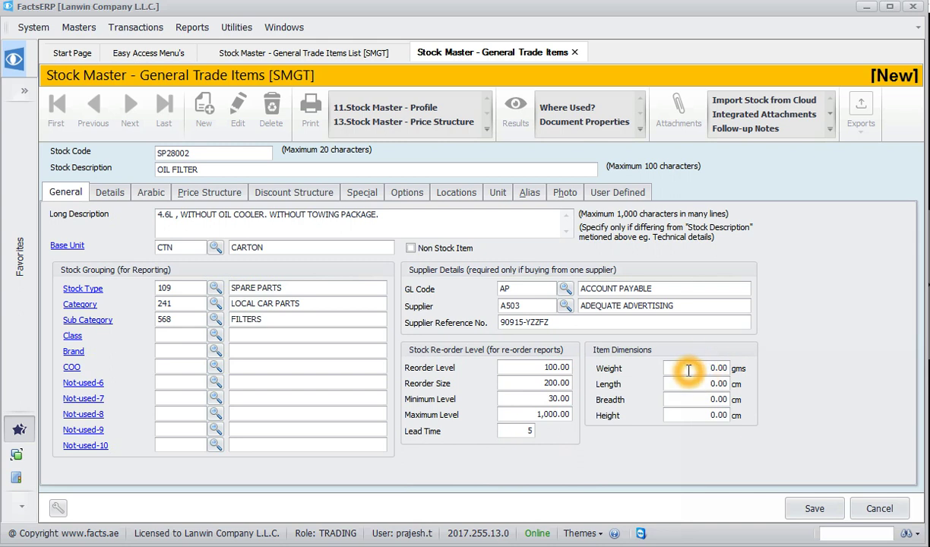
{"action": "type", "text": "450"}
{"action": "left_click", "coordinate": [707, 382]}
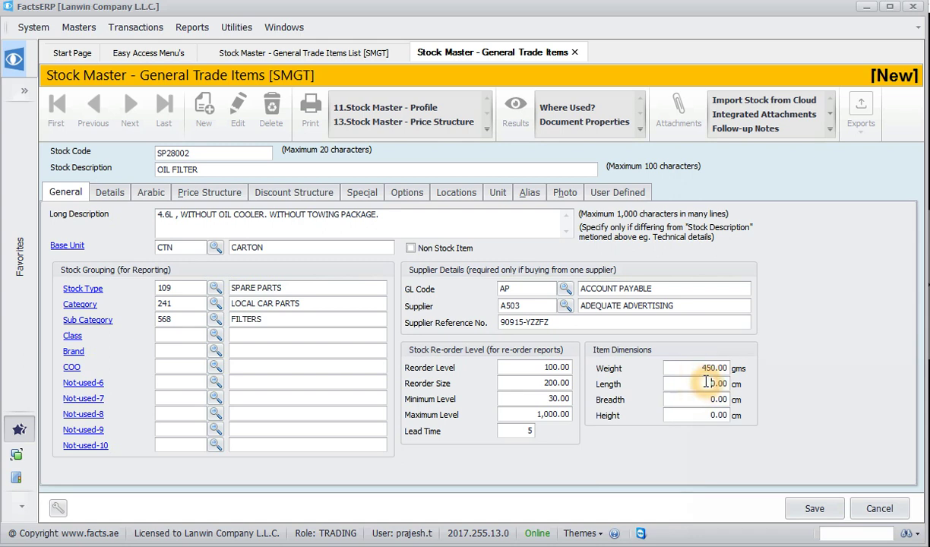
{"action": "type", "text": "50"}
{"action": "left_click", "coordinate": [708, 398]}
{"action": "type", "text": "70"}
{"action": "left_click", "coordinate": [707, 415]}
{"action": "type", "text": "90"}
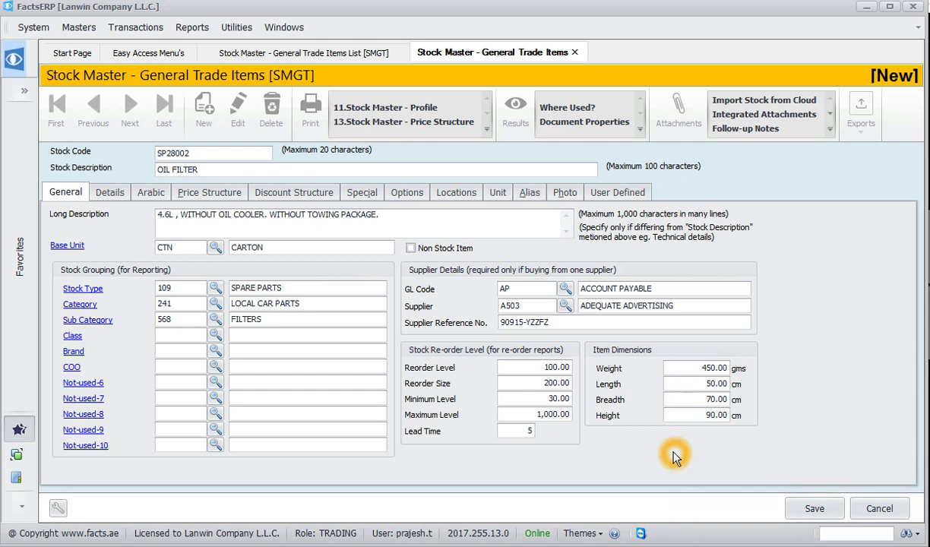
- Review the free-text detail fields, such as packing, colour and size, and the Arabic description and notes fields
{"action": "left_click", "coordinate": [111, 192]}
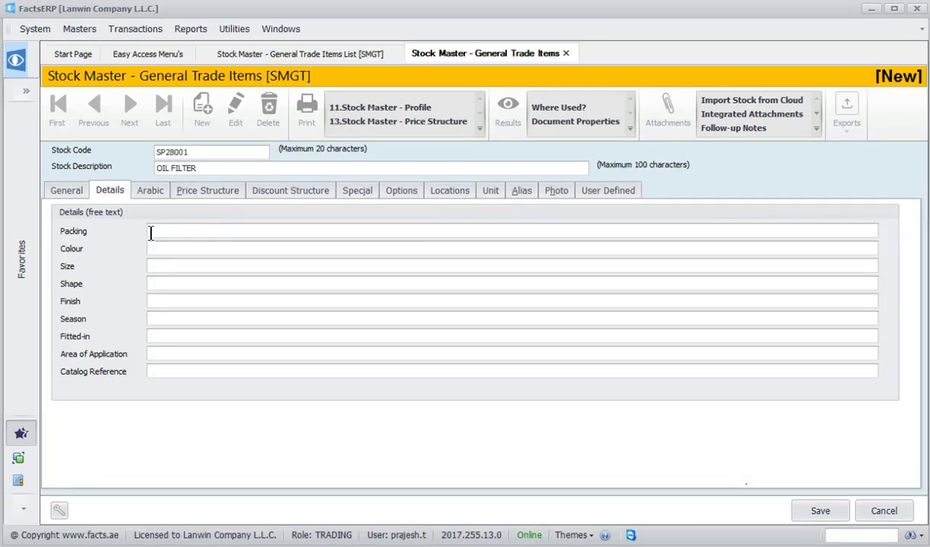
{"action": "left_click", "coordinate": [152, 232]}
{"action": "left_click", "coordinate": [149, 248]}
{"action": "left_click", "coordinate": [159, 263]}
{"action": "left_click", "coordinate": [164, 282]}
{"action": "left_click", "coordinate": [162, 301]}
{"action": "left_click", "coordinate": [144, 196]}
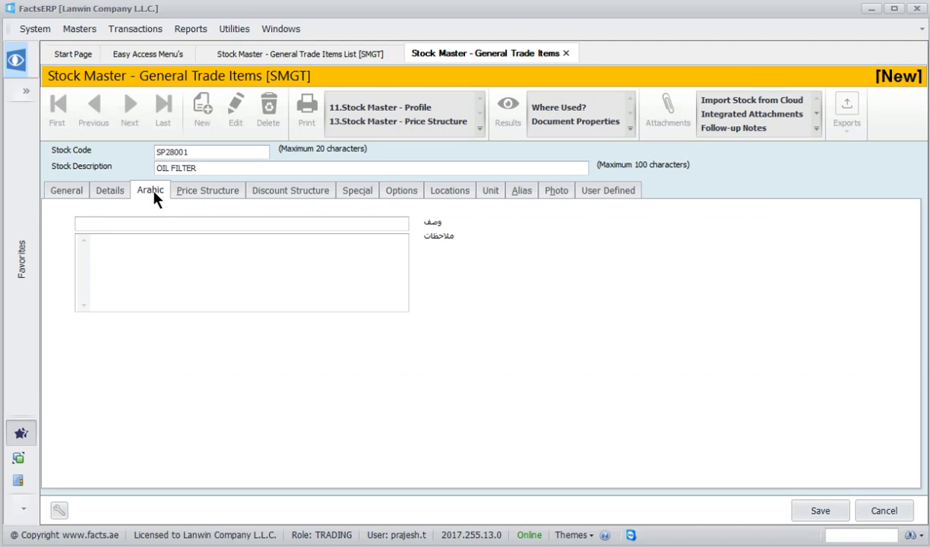
{"action": "left_click", "coordinate": [205, 221]}
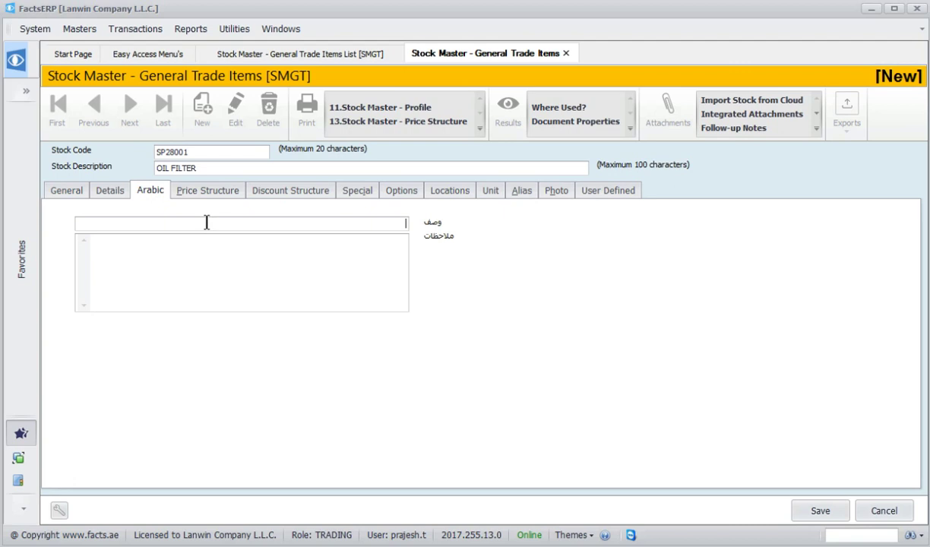
{"action": "left_click", "coordinate": [375, 254]}
- Add the Retail Price (P01) to the item's price structure with a price of 200
{"action": "left_click", "coordinate": [213, 190]}
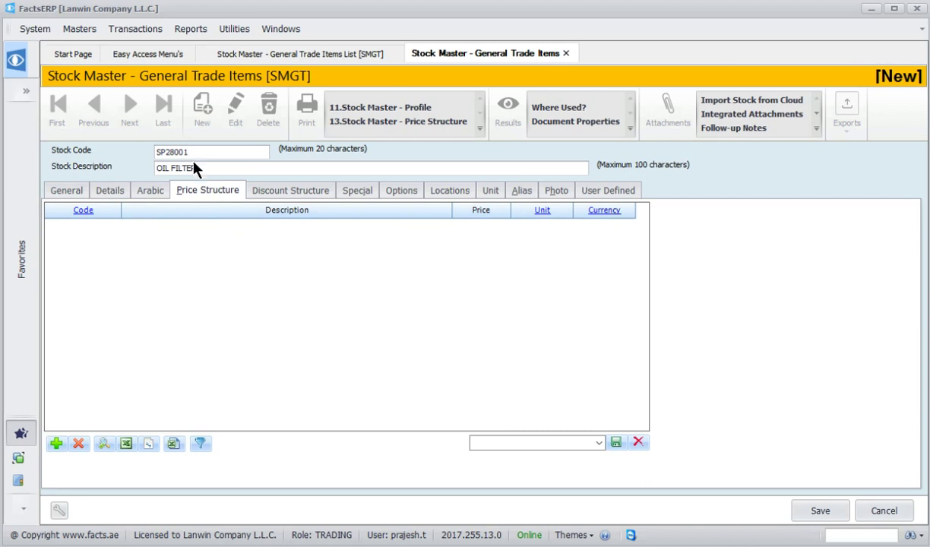
{"action": "left_click", "coordinate": [57, 444]}
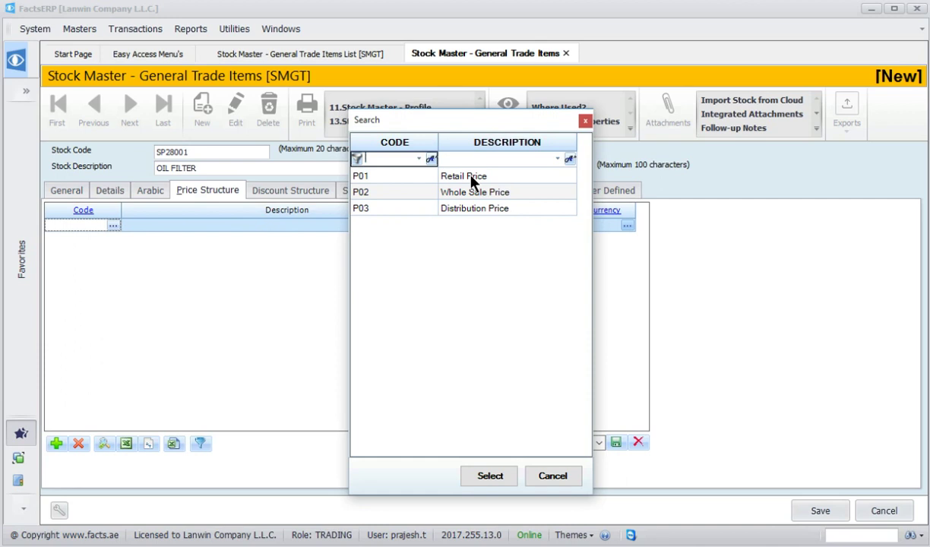
{"action": "left_click", "coordinate": [482, 194]}
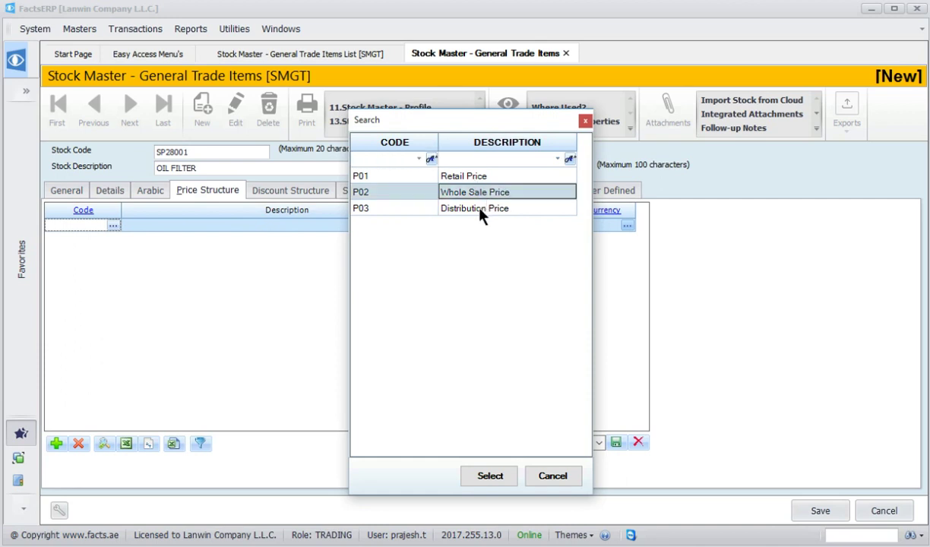
{"action": "left_click", "coordinate": [446, 177]}
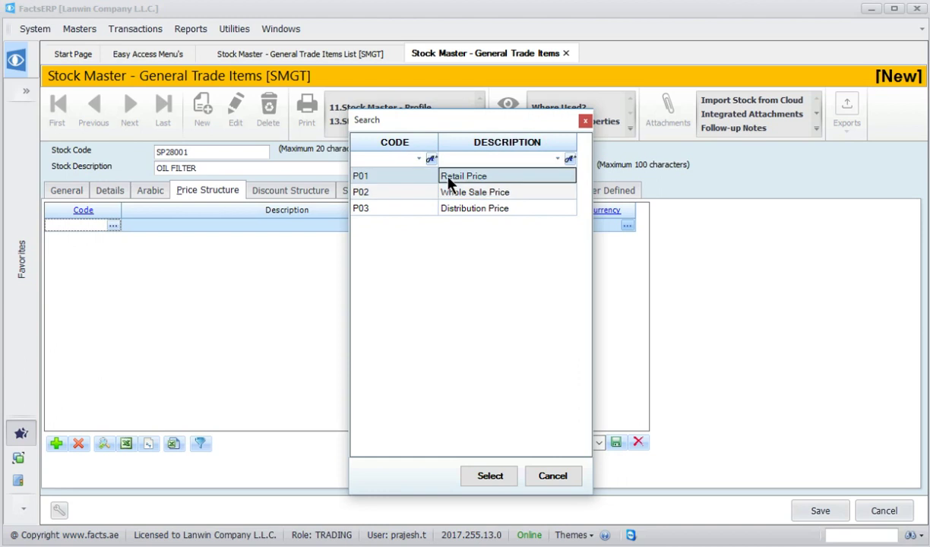
{"action": "left_click", "coordinate": [437, 175]}
{"action": "double_click", "coordinate": [437, 177]}
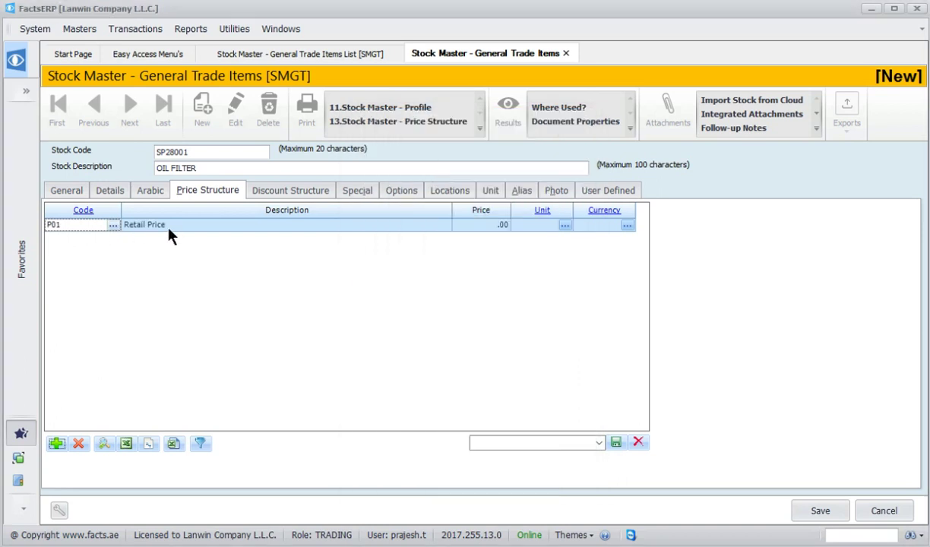
{"action": "left_click", "coordinate": [486, 225]}
{"action": "type", "text": "200"}
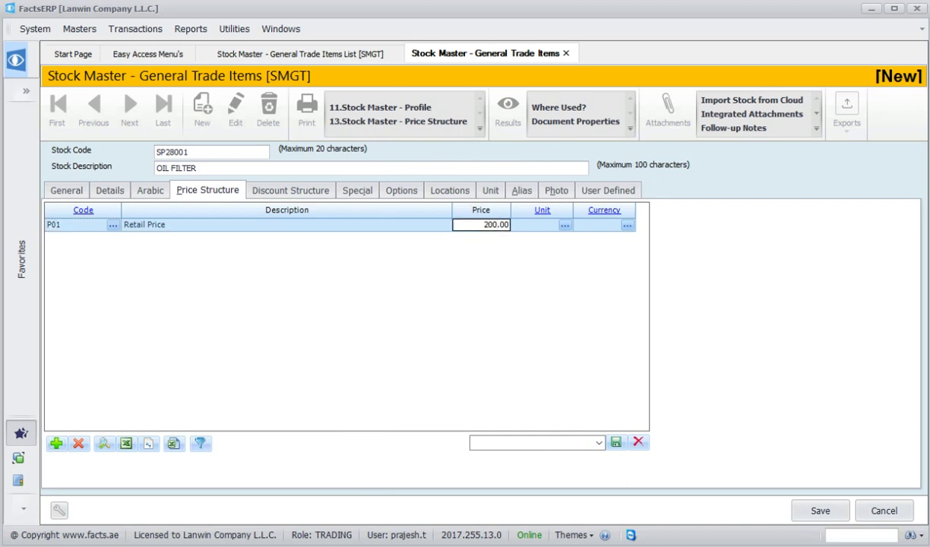
- Set the retail price's unit to CTN and its currency to AED
{"action": "left_click", "coordinate": [544, 226]}
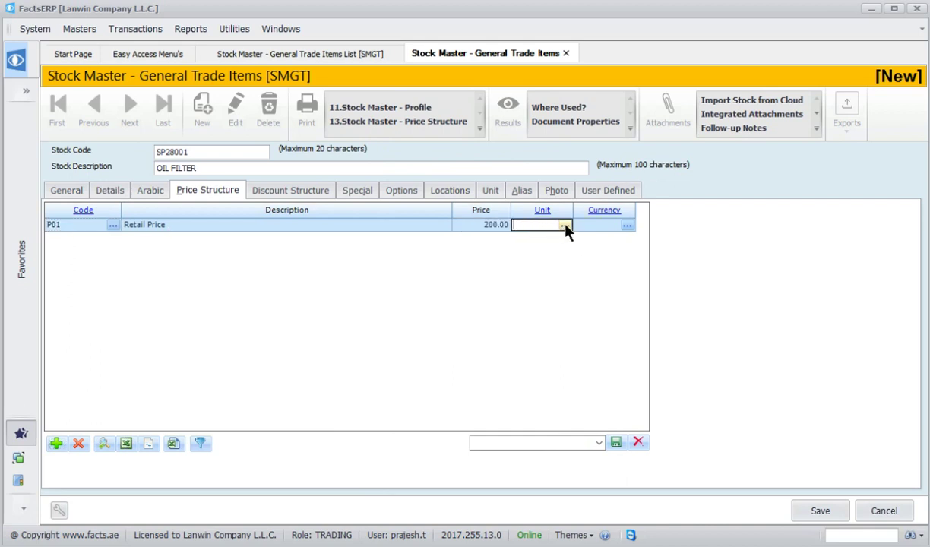
{"action": "left_click", "coordinate": [566, 226]}
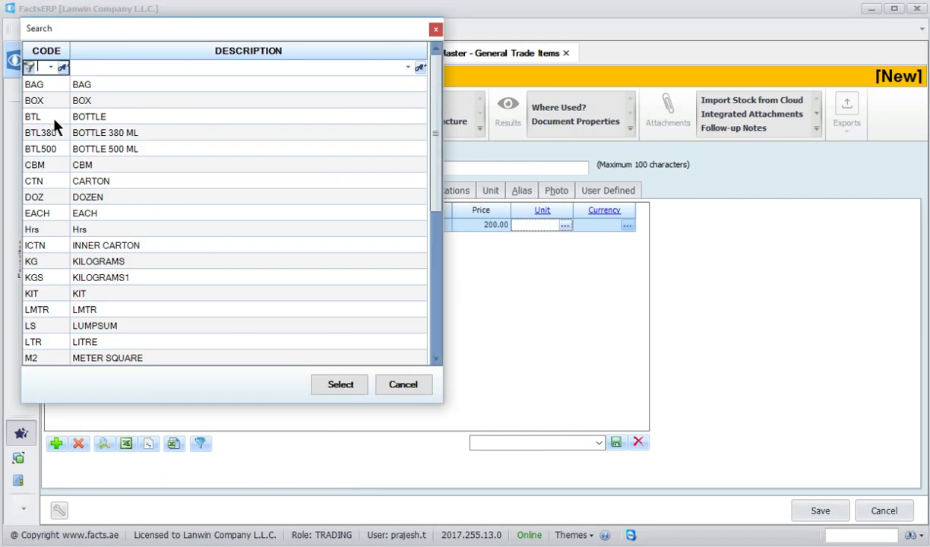
{"action": "double_click", "coordinate": [43, 181]}
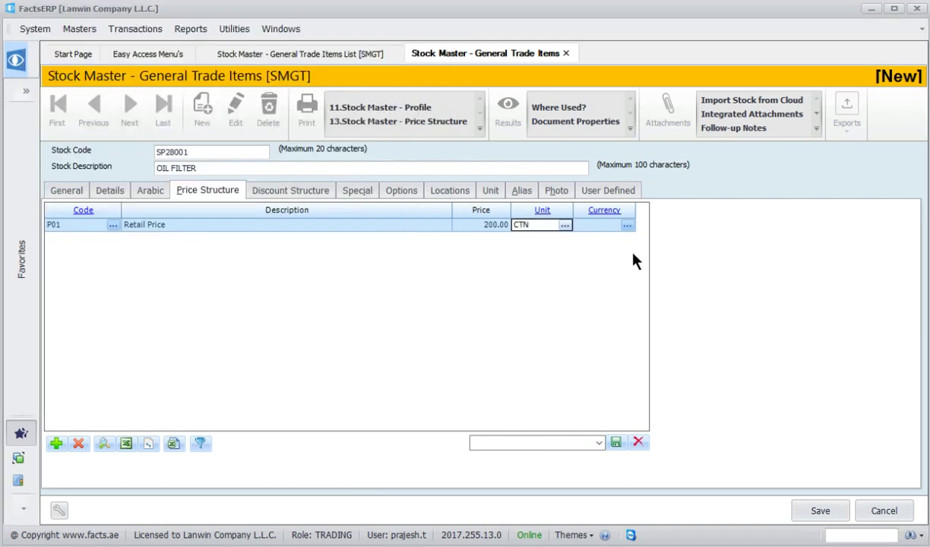
{"action": "left_click", "coordinate": [600, 225]}
{"action": "left_click", "coordinate": [627, 225]}
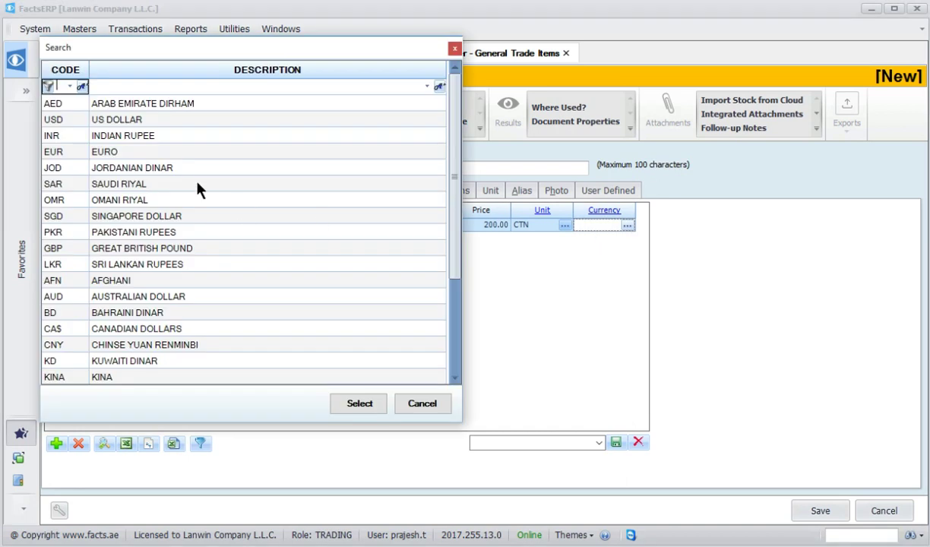
{"action": "double_click", "coordinate": [54, 102]}
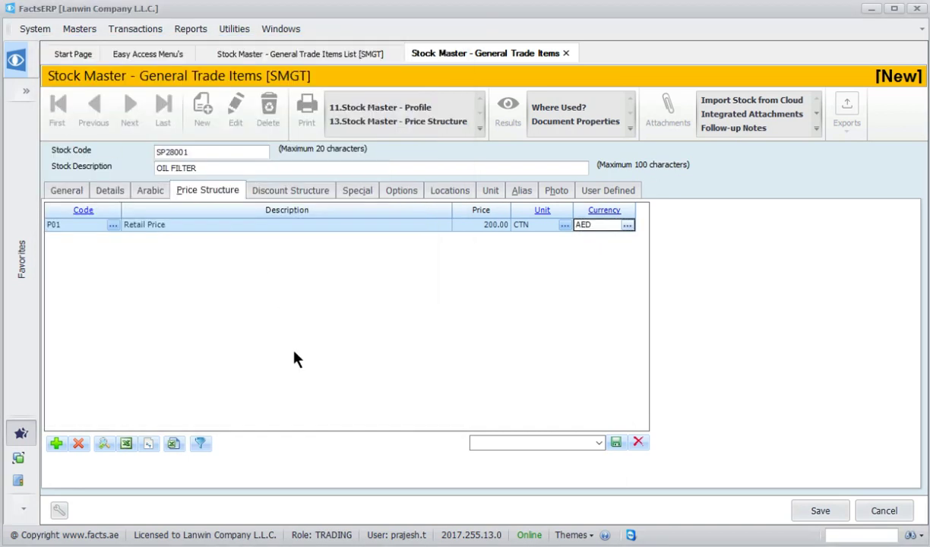
- Add the Whole Sale Price (P02) to the price structure with a price of 100
{"action": "left_click", "coordinate": [140, 227]}
{"action": "left_click", "coordinate": [57, 445]}
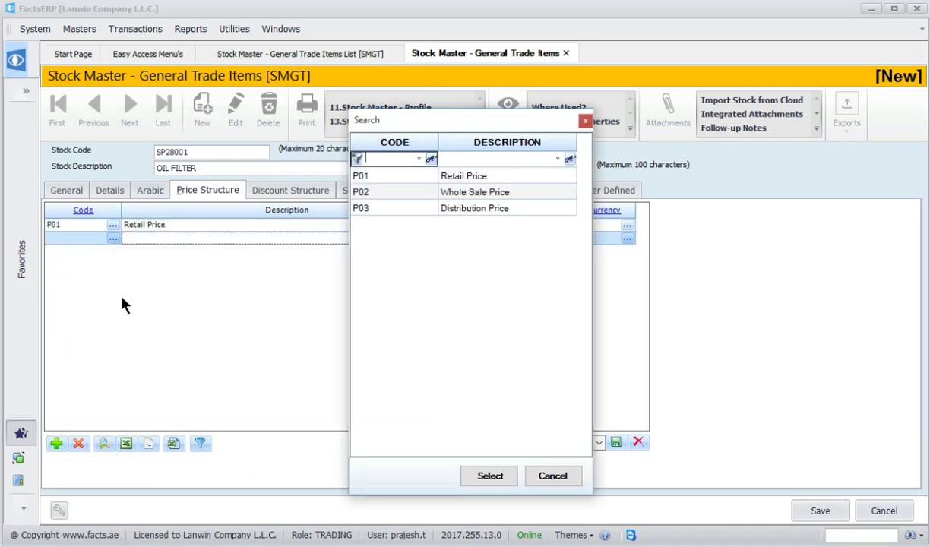
{"action": "double_click", "coordinate": [472, 196]}
{"action": "left_click", "coordinate": [490, 241]}
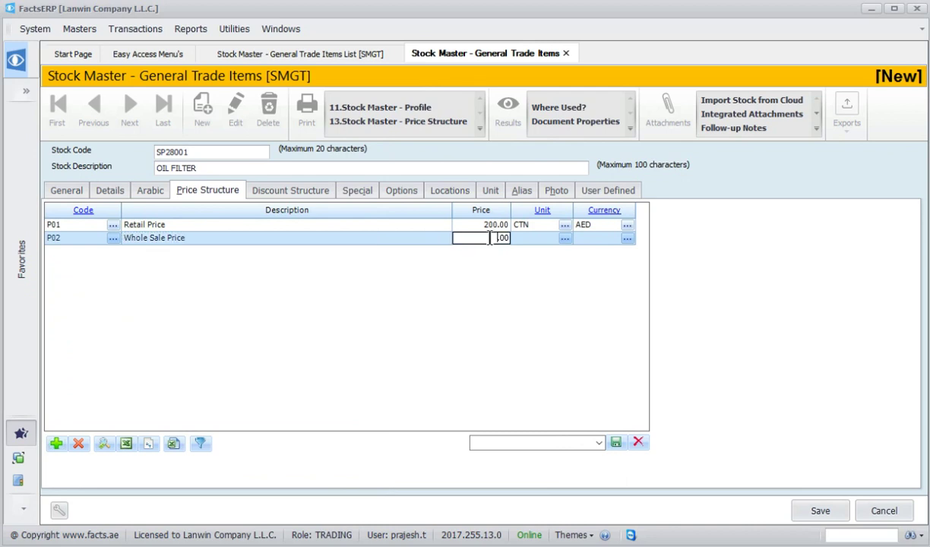
{"action": "type", "text": "100"}
- Assign CTN as the unit and AED as the currency of the wholesale price
{"action": "left_click", "coordinate": [564, 237]}
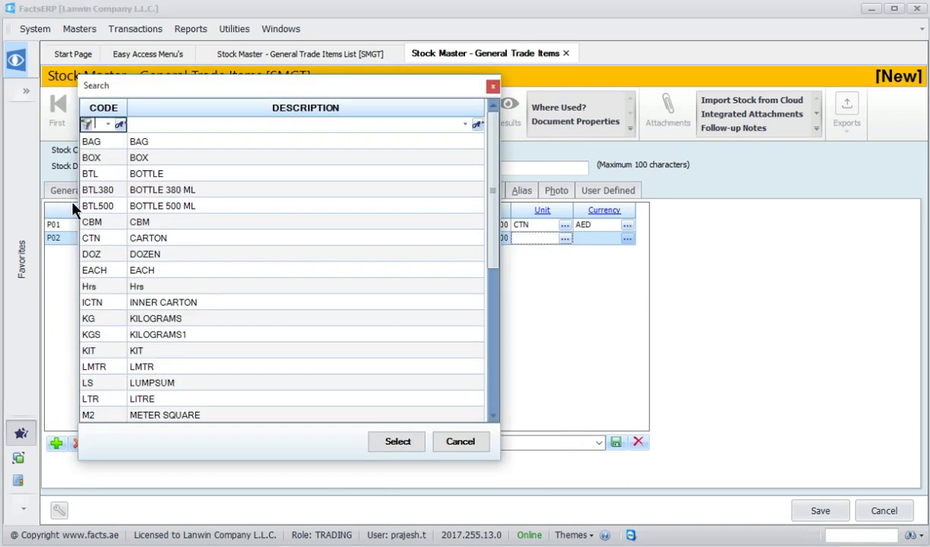
{"action": "double_click", "coordinate": [97, 240]}
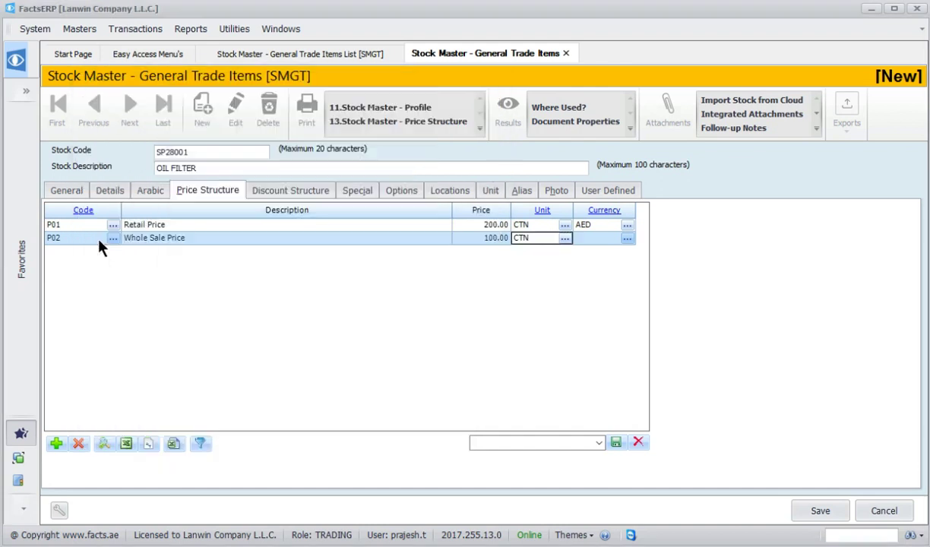
{"action": "left_click", "coordinate": [627, 238]}
{"action": "double_click", "coordinate": [112, 161]}
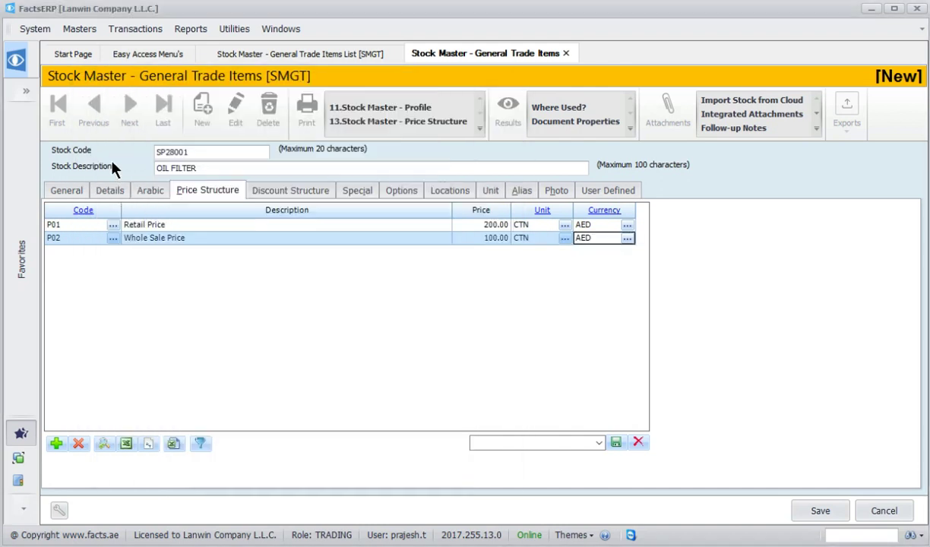
- Look over the discount structure, and enter a standard cost of 10 and a shelf cost of 20 in the item cost details
{"action": "left_click", "coordinate": [209, 193]}
{"action": "left_click", "coordinate": [264, 194]}
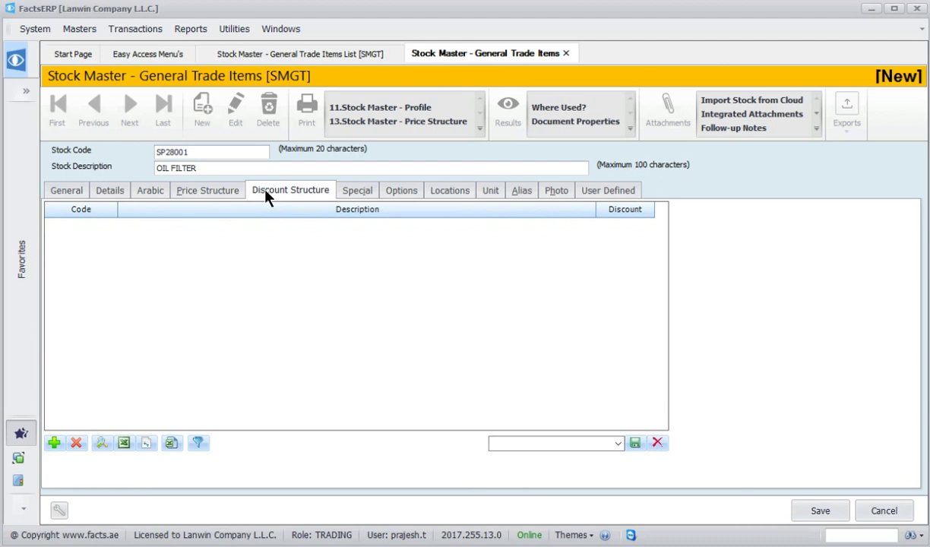
{"action": "left_click", "coordinate": [354, 195]}
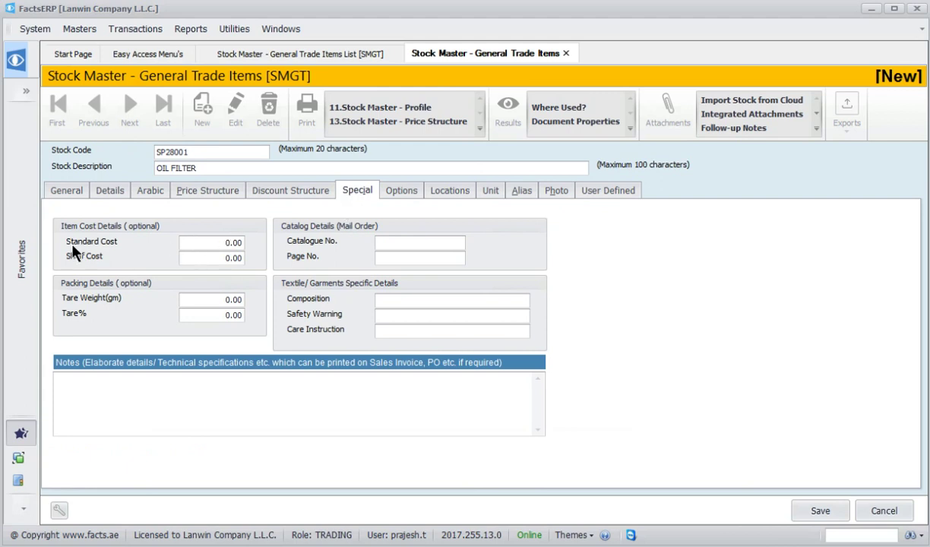
{"action": "left_click", "coordinate": [217, 243]}
{"action": "type", "text": "10"}
{"action": "left_click", "coordinate": [231, 259]}
{"action": "type", "text": "20"}
- Review the catalogue details, textile/garments specific details and notes fields among the item's special details
{"action": "left_click", "coordinate": [385, 242]}
{"action": "left_click", "coordinate": [384, 258]}
{"action": "left_click", "coordinate": [386, 298]}
{"action": "left_click", "coordinate": [382, 314]}
{"action": "left_click", "coordinate": [385, 328]}
{"action": "left_click", "coordinate": [71, 392]}
- Set the item's product status to Normal (DT) in the optional lookup parameters
{"action": "left_click", "coordinate": [403, 193]}
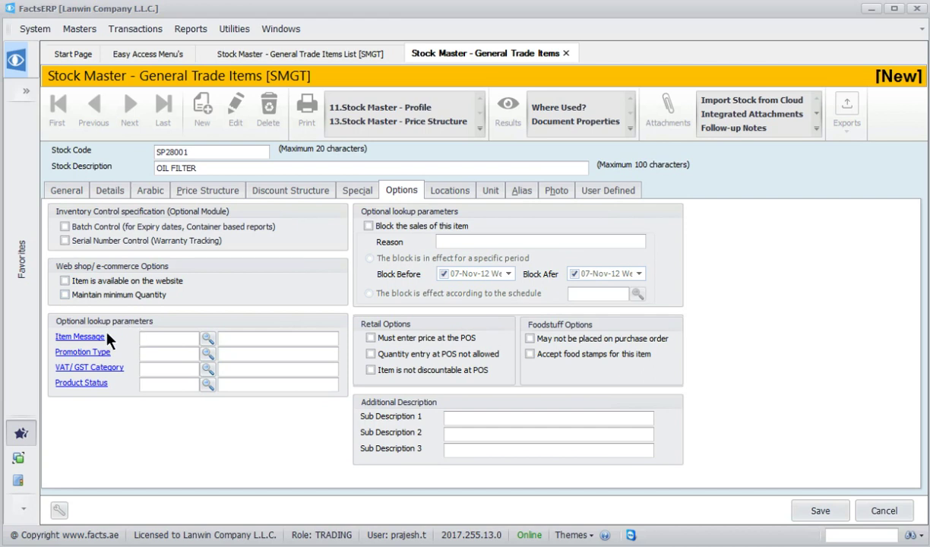
{"action": "left_click", "coordinate": [149, 338]}
{"action": "left_click", "coordinate": [157, 369]}
{"action": "left_click", "coordinate": [146, 386]}
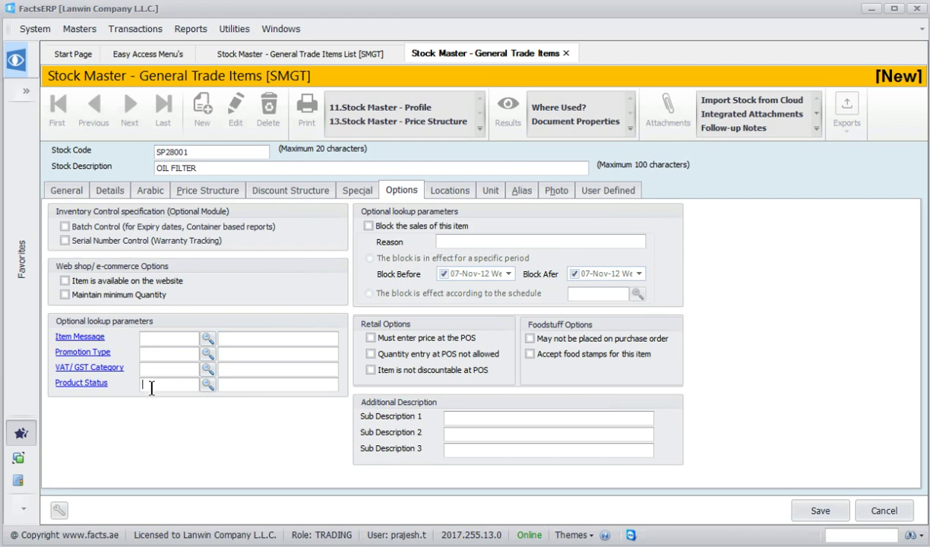
{"action": "left_click", "coordinate": [205, 386]}
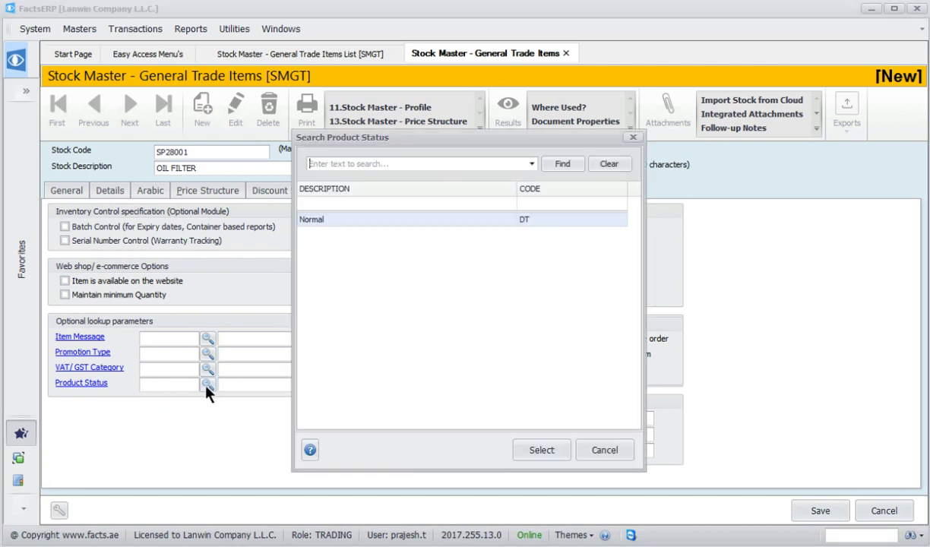
{"action": "double_click", "coordinate": [441, 220]}
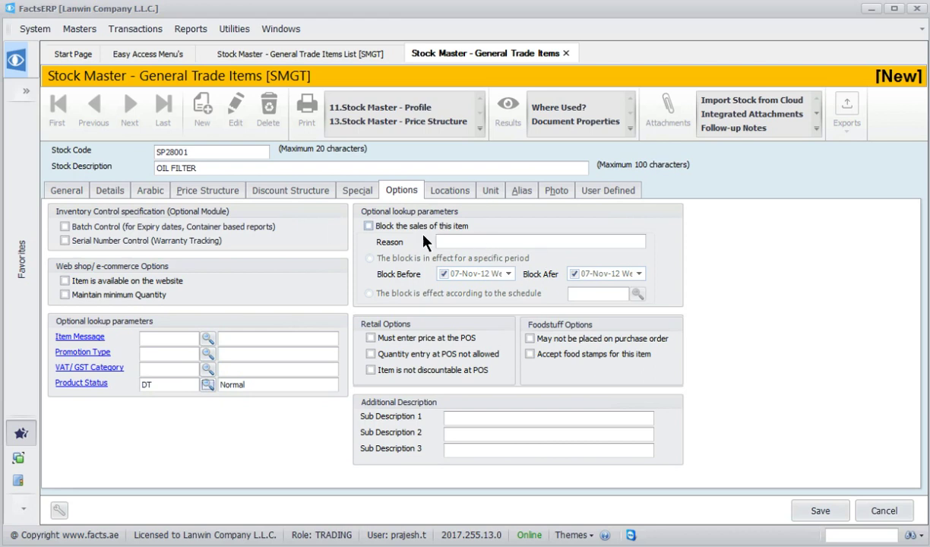
- Block the sales of this item and enter NOT FOR SALE as the reason
{"action": "left_click", "coordinate": [369, 226]}
{"action": "left_click", "coordinate": [468, 241]}
{"action": "type", "text": "SD"}
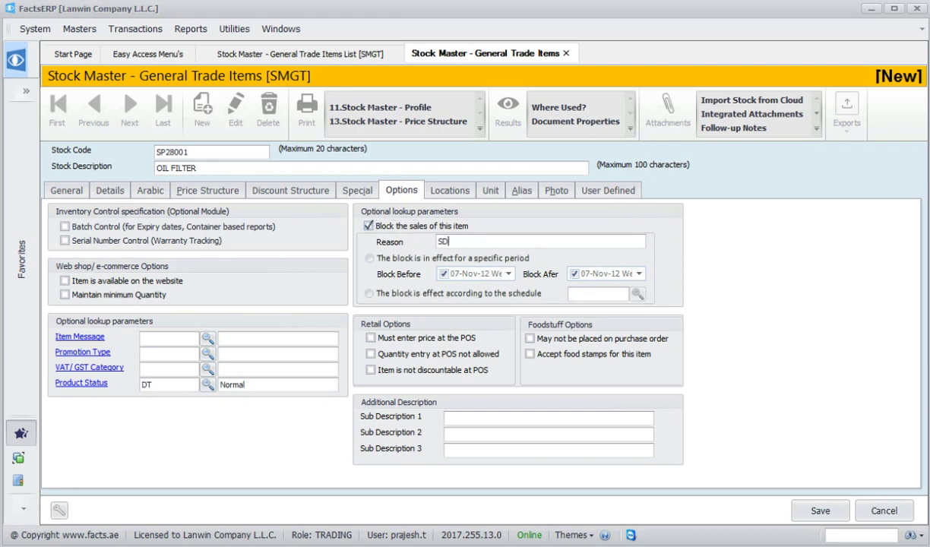
{"action": "key", "text": "BackSpace"}
{"action": "key", "text": "BackSpace"}
{"action": "type", "text": "NOT FOR SALE"}
{"action": "left_click", "coordinate": [372, 262]}
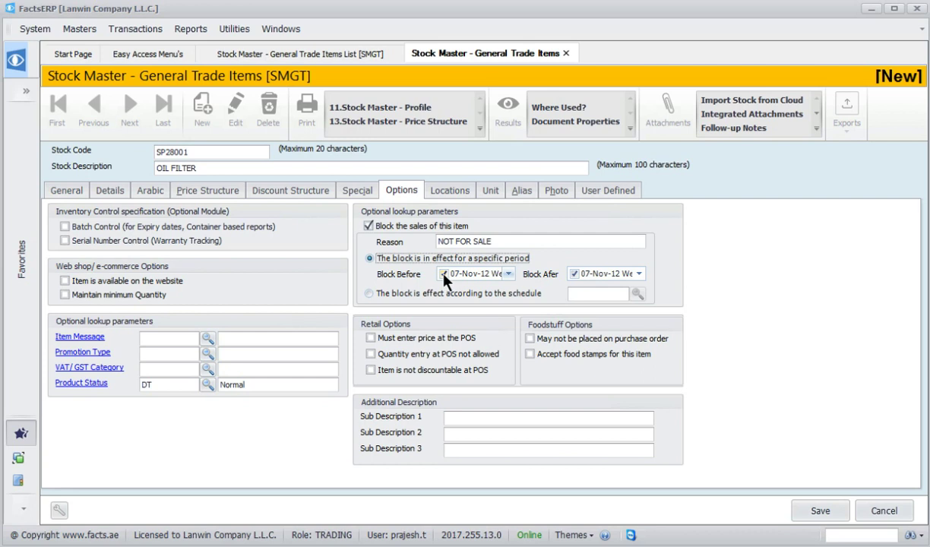
{"action": "left_click", "coordinate": [443, 274]}
{"action": "left_click", "coordinate": [620, 275]}
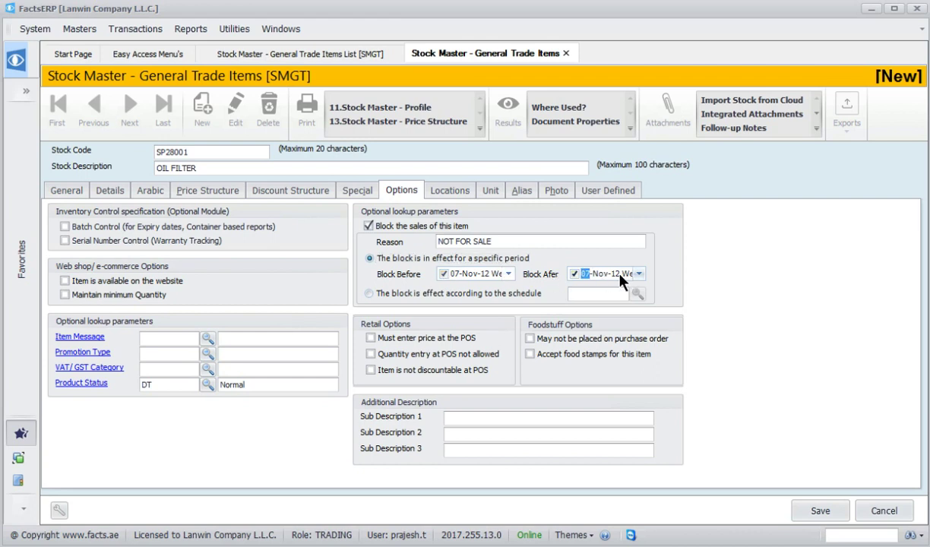
- Set the sales block to take effect according to the schedule
{"action": "left_click", "coordinate": [370, 295]}
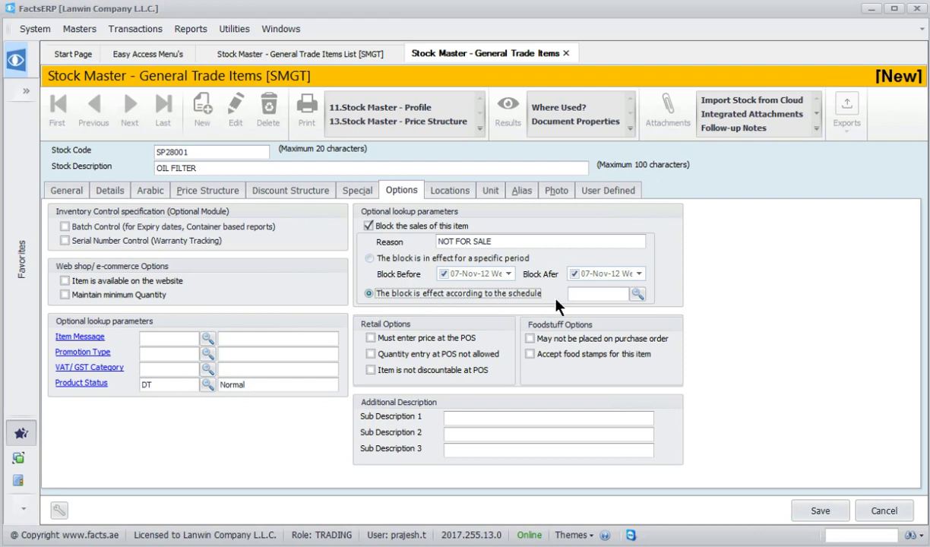
- Add location WH01 (Warehouse 01) to the item's stock locations
{"action": "left_click", "coordinate": [600, 293]}
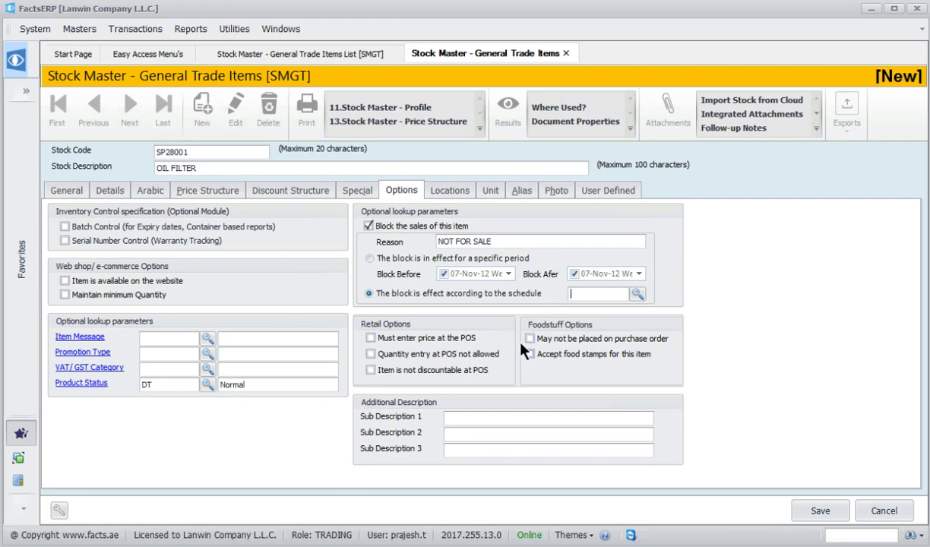
{"action": "left_click", "coordinate": [468, 196]}
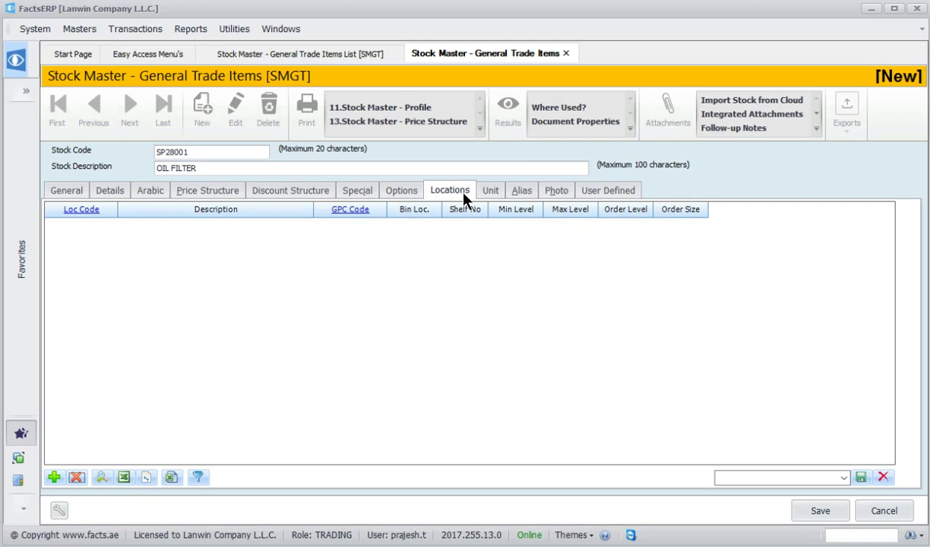
{"action": "left_click", "coordinate": [54, 479]}
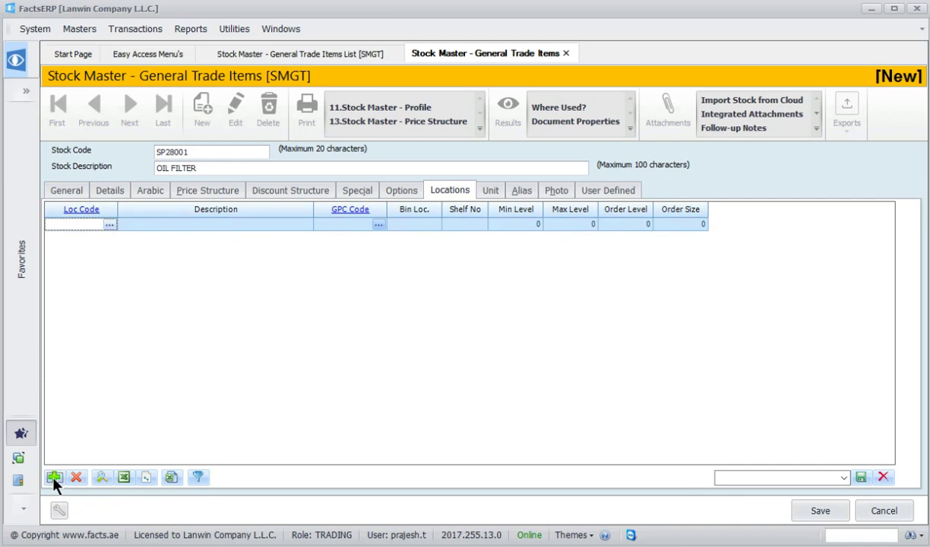
{"action": "left_click", "coordinate": [111, 226]}
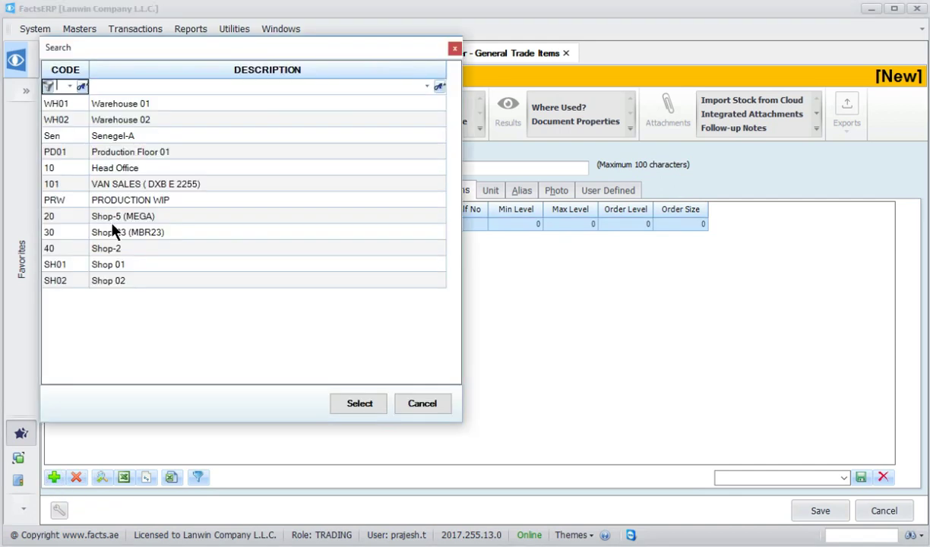
{"action": "left_click", "coordinate": [70, 107]}
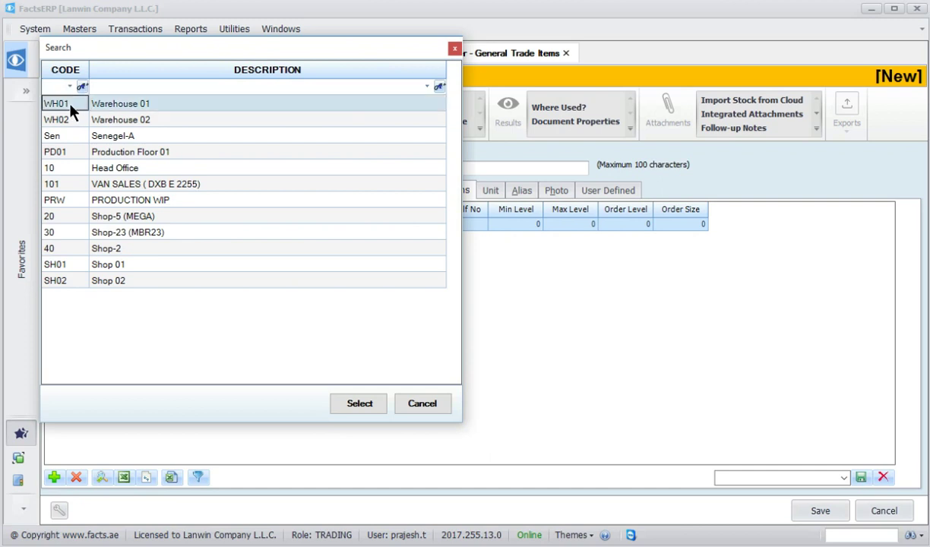
{"action": "left_click", "coordinate": [363, 404]}
{"action": "left_click", "coordinate": [241, 227]}
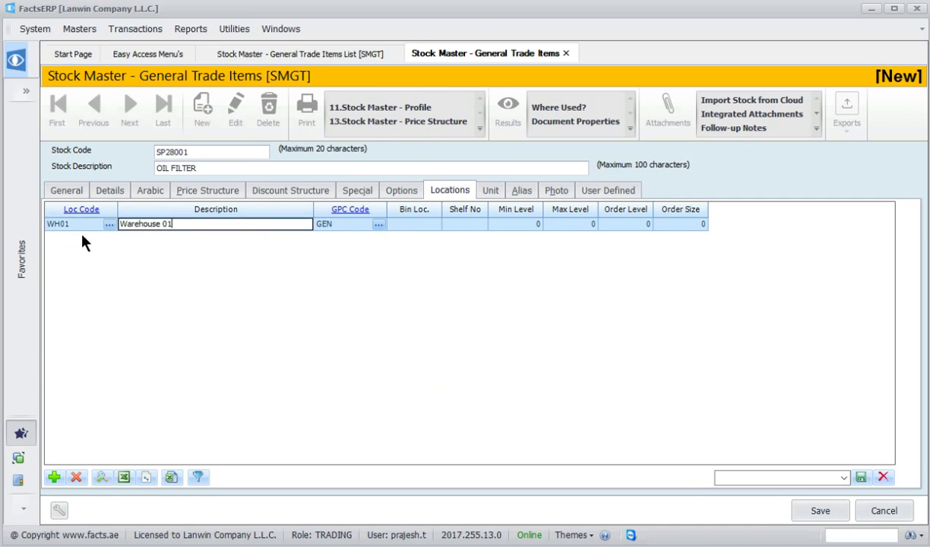
- Examine the Warehouse 01 line's location code, bin location, shelf number, minimum and maximum levels, order level and order size fields
{"action": "left_click", "coordinate": [171, 151]}
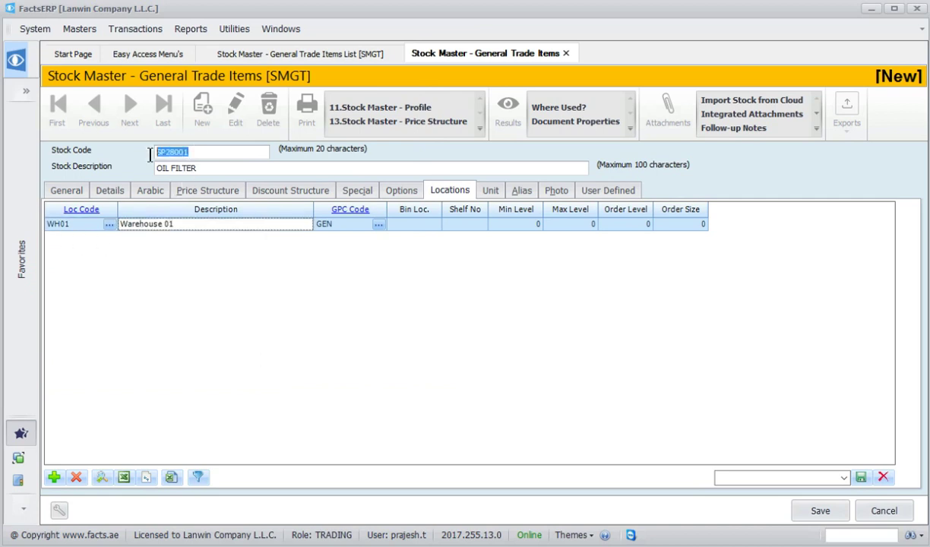
{"action": "left_click", "coordinate": [83, 225]}
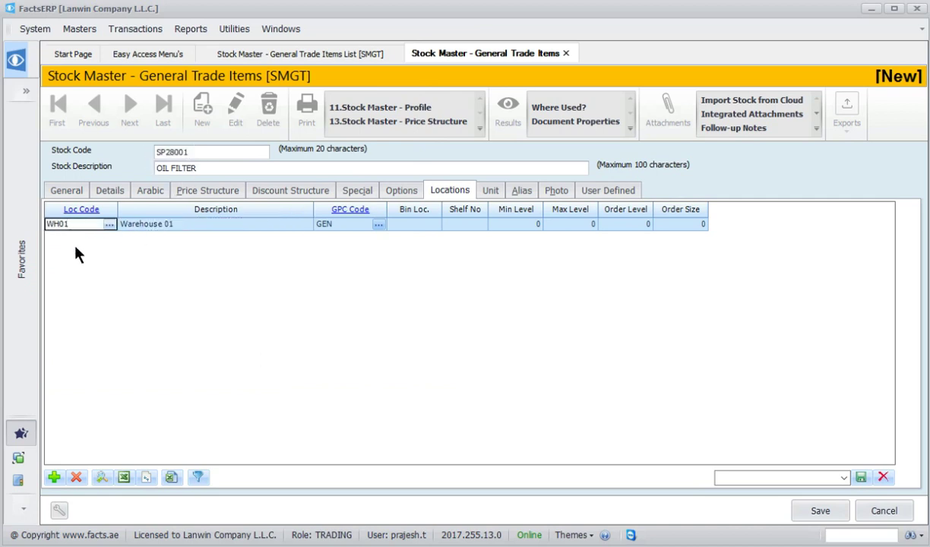
{"action": "key", "text": "Tab"}
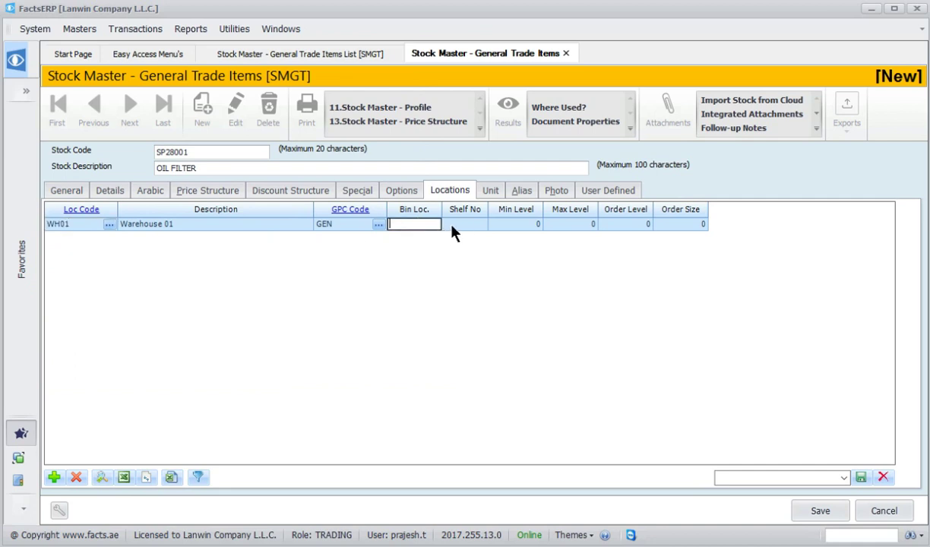
{"action": "left_click", "coordinate": [452, 224]}
{"action": "left_click", "coordinate": [411, 225]}
{"action": "left_click", "coordinate": [467, 225]}
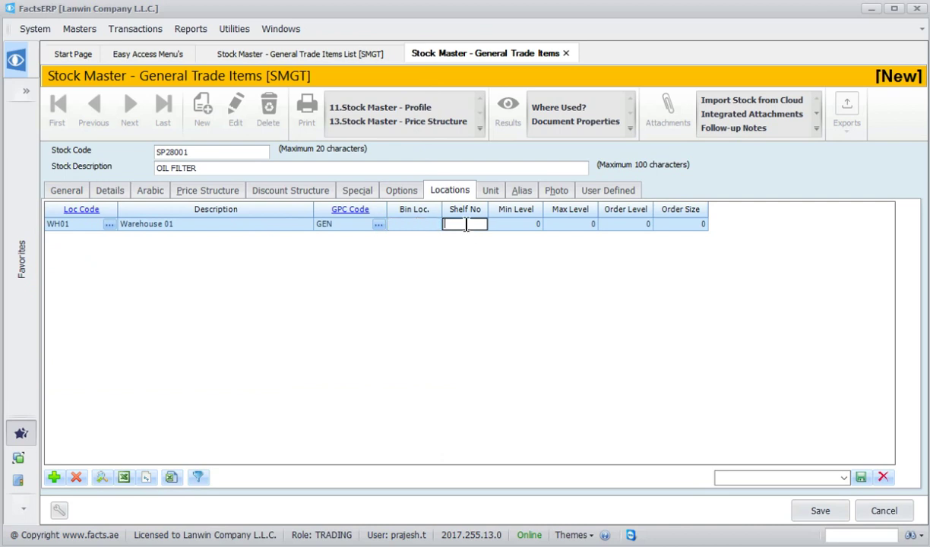
{"action": "left_click", "coordinate": [522, 226]}
{"action": "double_click", "coordinate": [541, 225]}
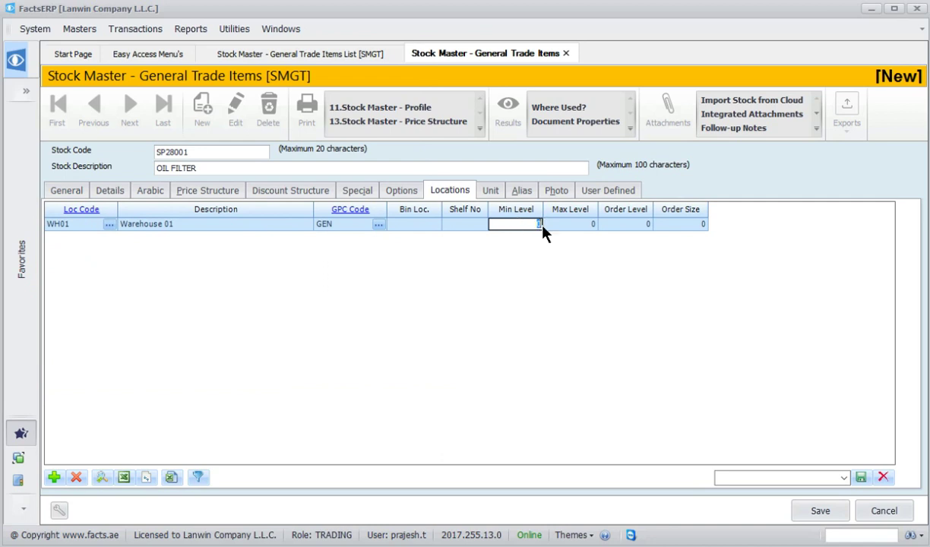
{"action": "left_click", "coordinate": [571, 226]}
{"action": "left_click", "coordinate": [622, 225]}
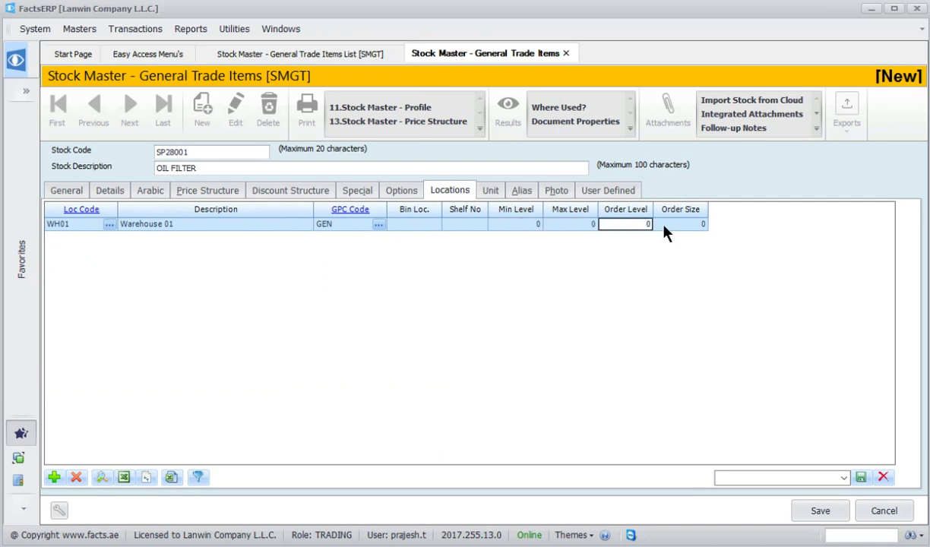
{"action": "left_click", "coordinate": [688, 225]}
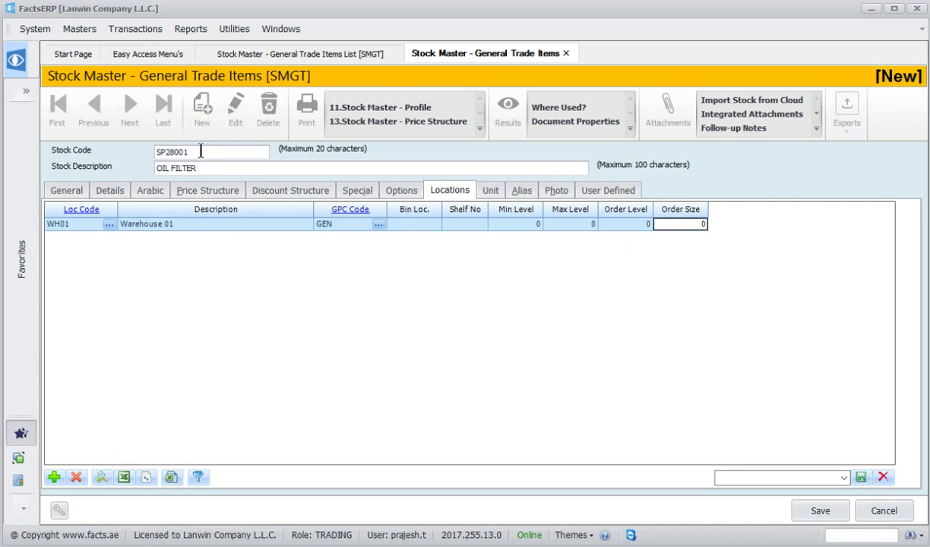
- Add location WH02 (Warehouse 02) as a second stock location for the item
{"action": "left_click", "coordinate": [54, 478]}
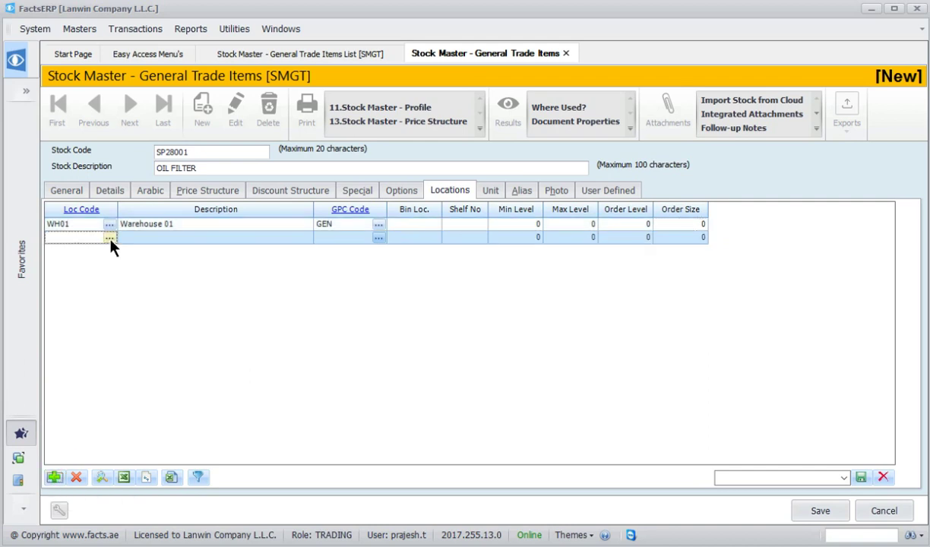
{"action": "left_click", "coordinate": [110, 238]}
{"action": "left_click", "coordinate": [86, 140]}
{"action": "double_click", "coordinate": [86, 139]}
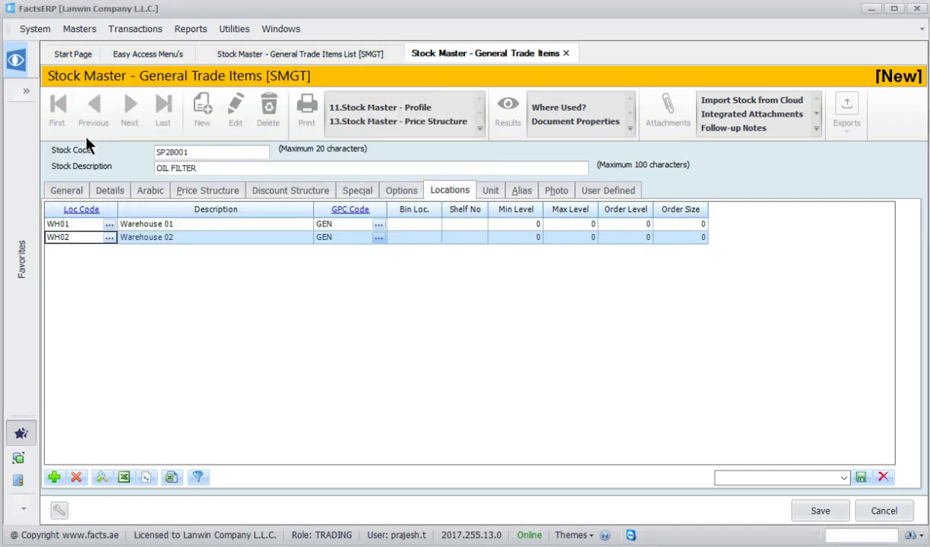
- Delete the existing ICTN and OCTN lines from the item's unit conversions
{"action": "left_click", "coordinate": [493, 192]}
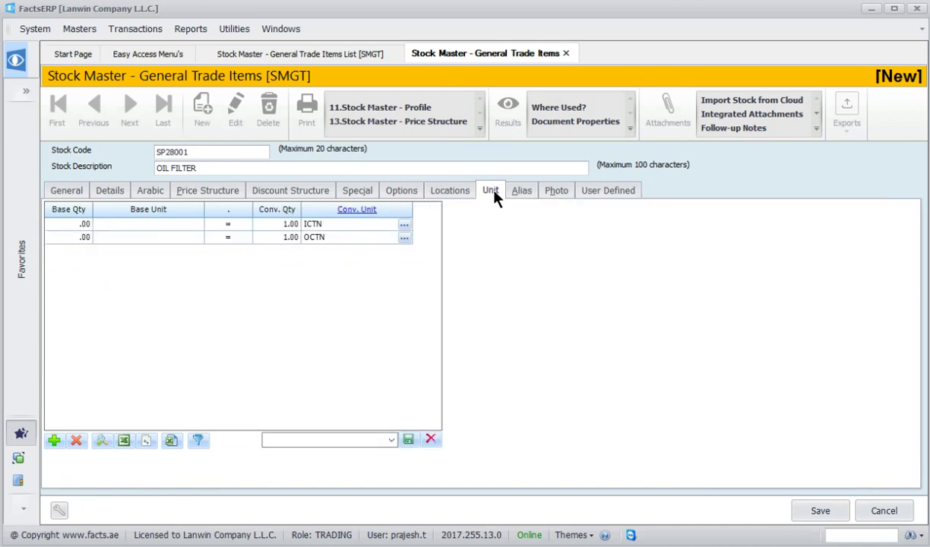
{"action": "left_click", "coordinate": [176, 237]}
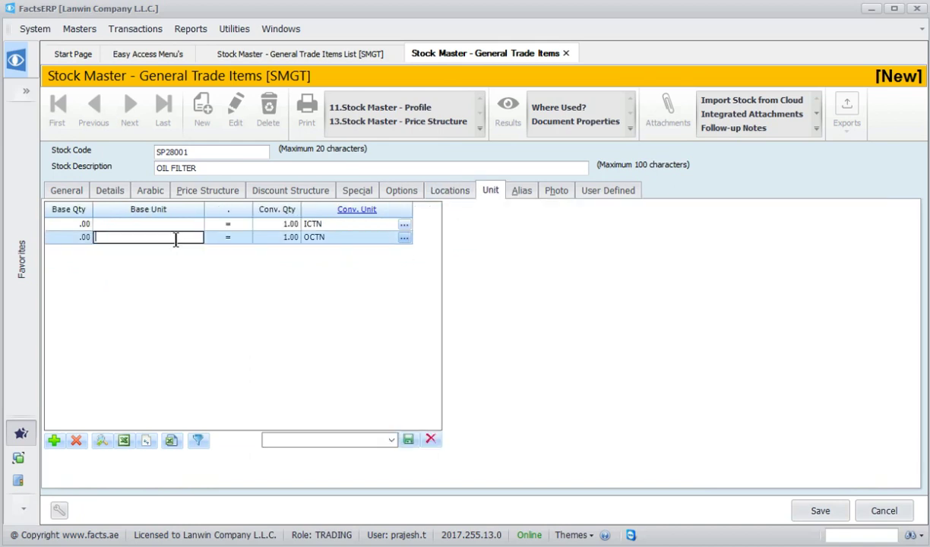
{"action": "left_click", "coordinate": [76, 441]}
{"action": "left_click", "coordinate": [76, 440]}
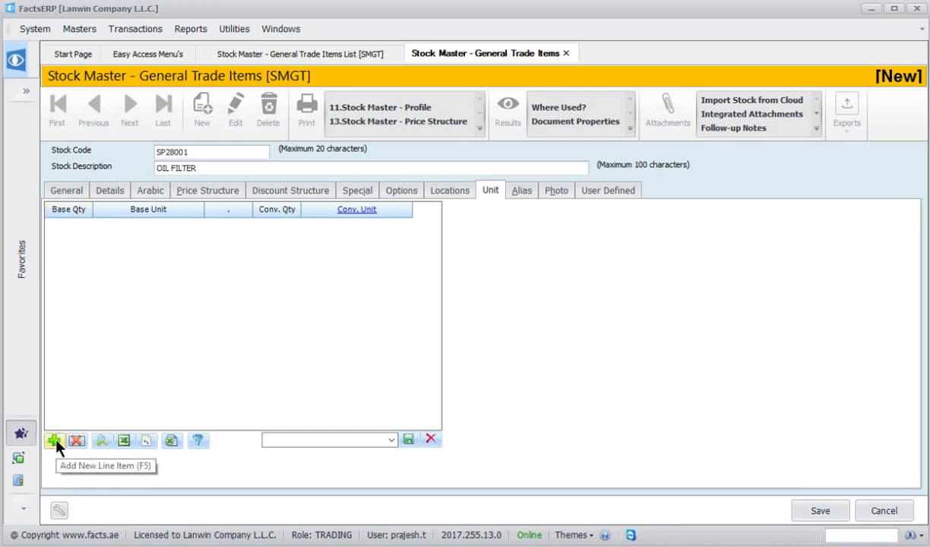
- Check the item's base unit in its general details and return to the unit conversions
{"action": "left_click", "coordinate": [67, 190]}
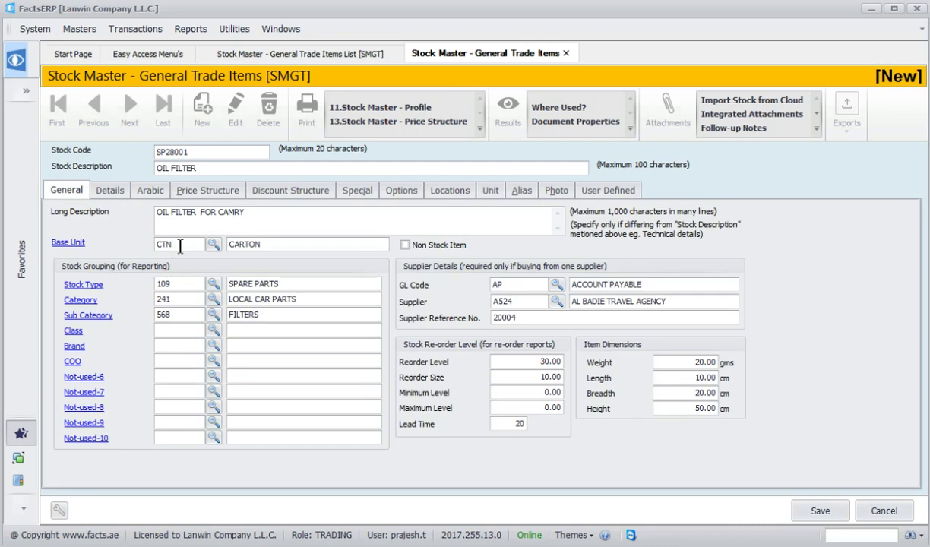
{"action": "left_click_drag", "start_coordinate": [180, 244], "coordinate": [157, 245]}
{"action": "left_click", "coordinate": [491, 192]}
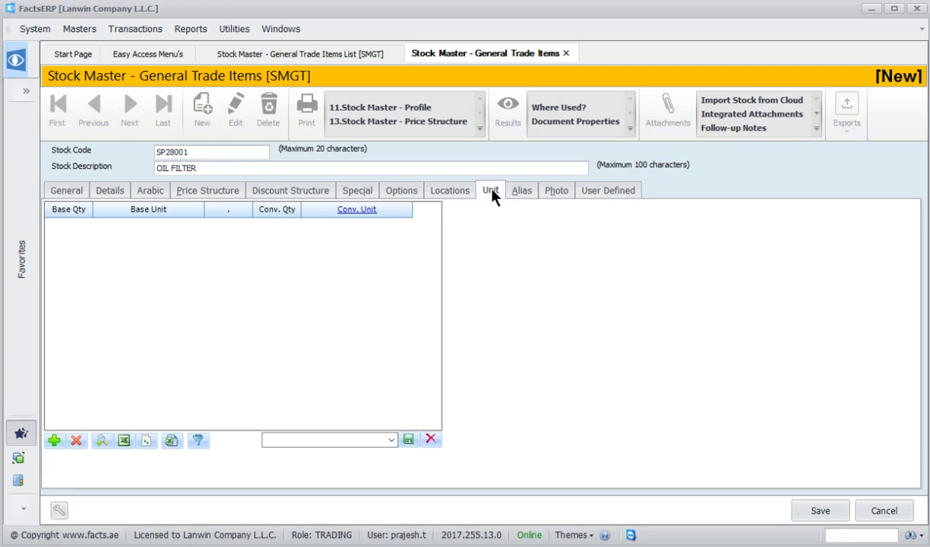
- Add a unit conversion line with a base quantity of 1 and PCS (pieces) as the conversion unit
{"action": "left_click", "coordinate": [55, 440]}
{"action": "left_click", "coordinate": [86, 224]}
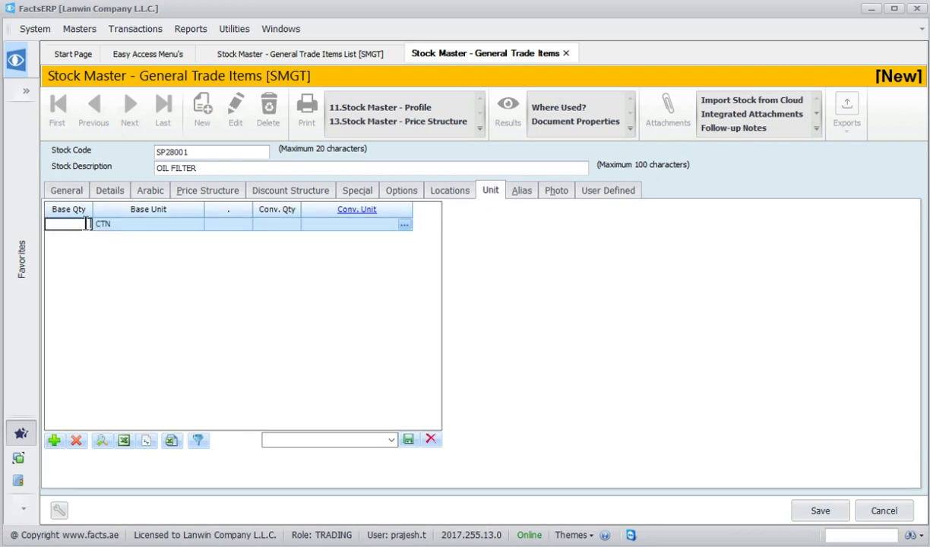
{"action": "type", "text": "1"}
{"action": "left_click", "coordinate": [283, 225]}
{"action": "left_click", "coordinate": [248, 224]}
{"action": "left_click", "coordinate": [303, 227]}
{"action": "left_click", "coordinate": [404, 225]}
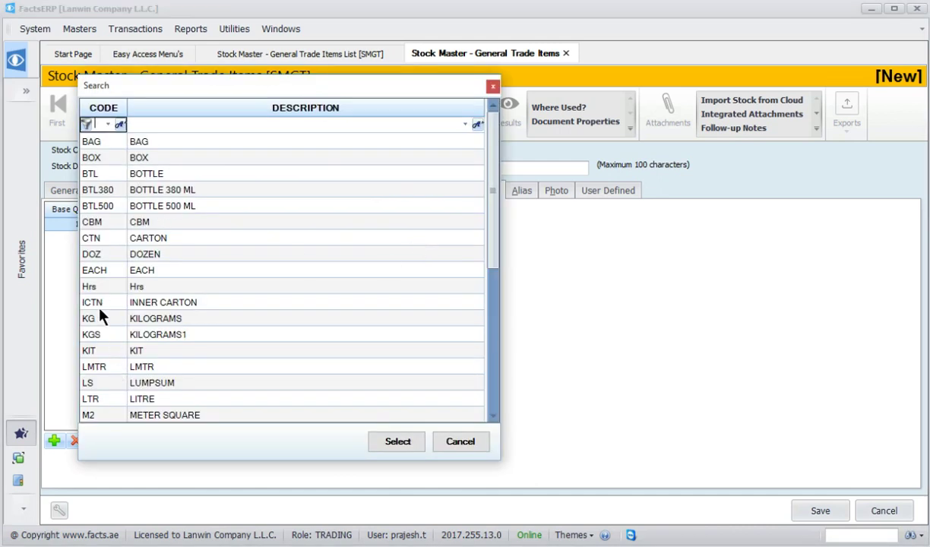
{"action": "scroll", "coordinate": [106, 176], "scroll_direction": "down", "scroll_amount": 4}
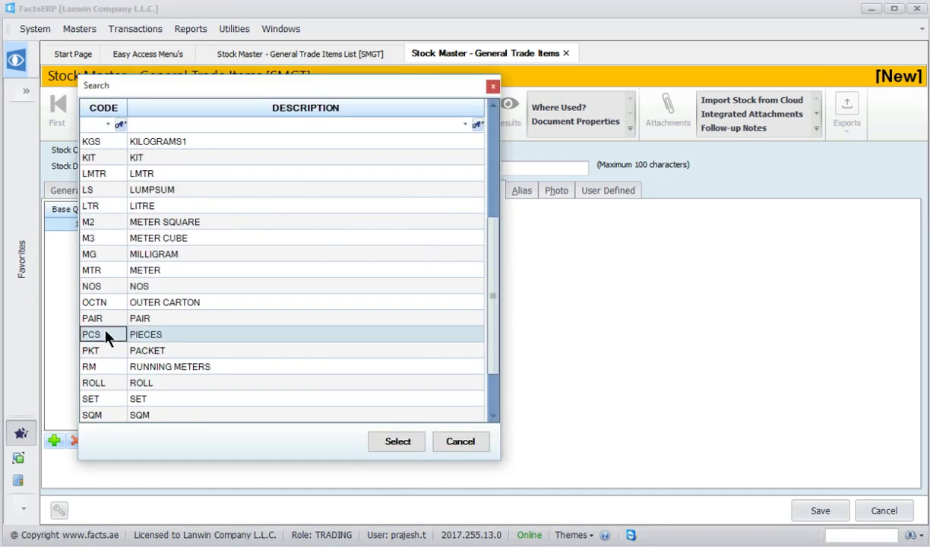
{"action": "double_click", "coordinate": [105, 336]}
- Set the conversion quantity of the CTN to PCS line to 12
{"action": "left_click", "coordinate": [271, 224]}
{"action": "type", "text": "12"}
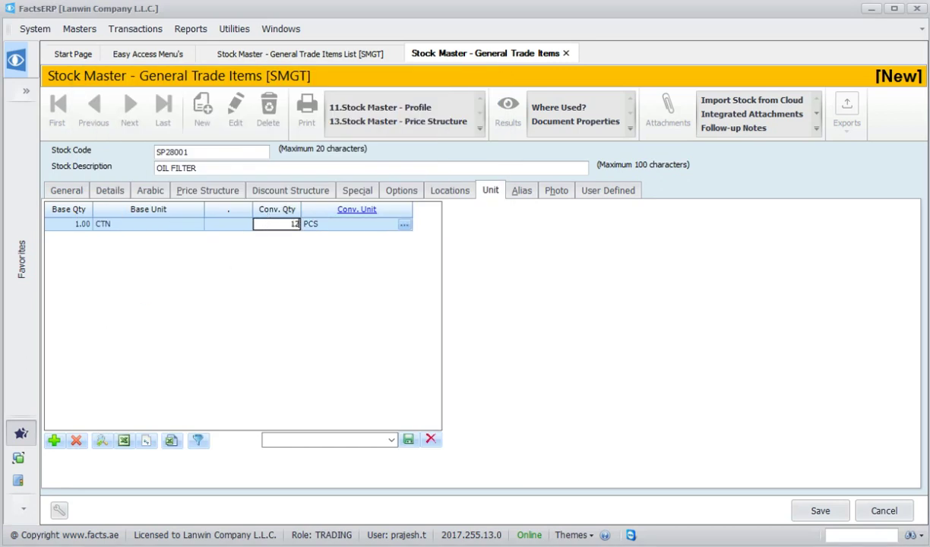
{"action": "left_click", "coordinate": [240, 226]}
{"action": "left_click", "coordinate": [349, 240]}
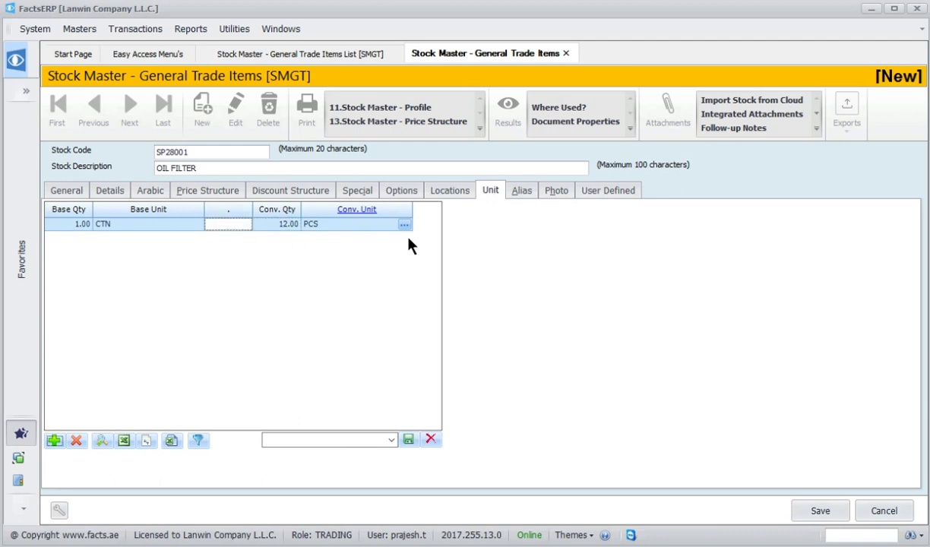
- View the item's alias codes section and add a photo line of type LEFT (LEFT SIDE)
{"action": "left_click", "coordinate": [524, 191]}
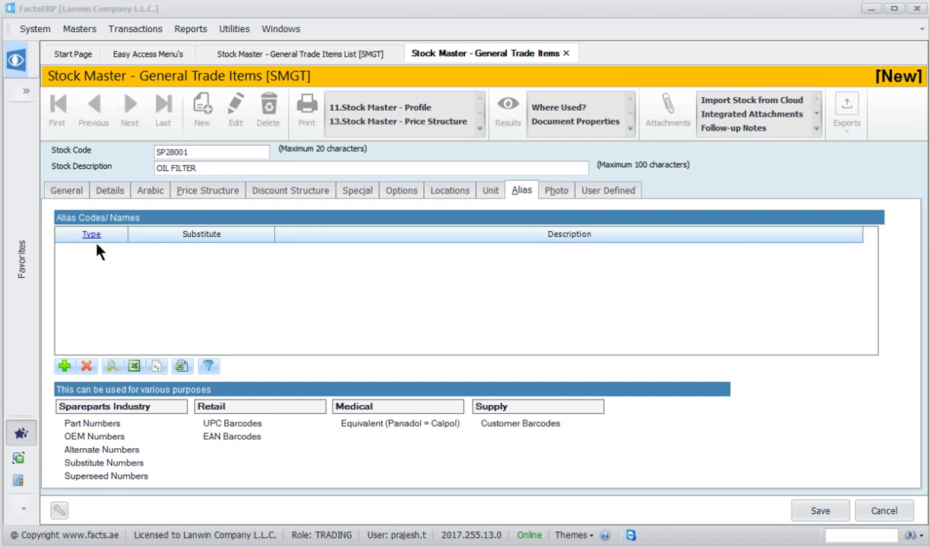
{"action": "left_click", "coordinate": [556, 191]}
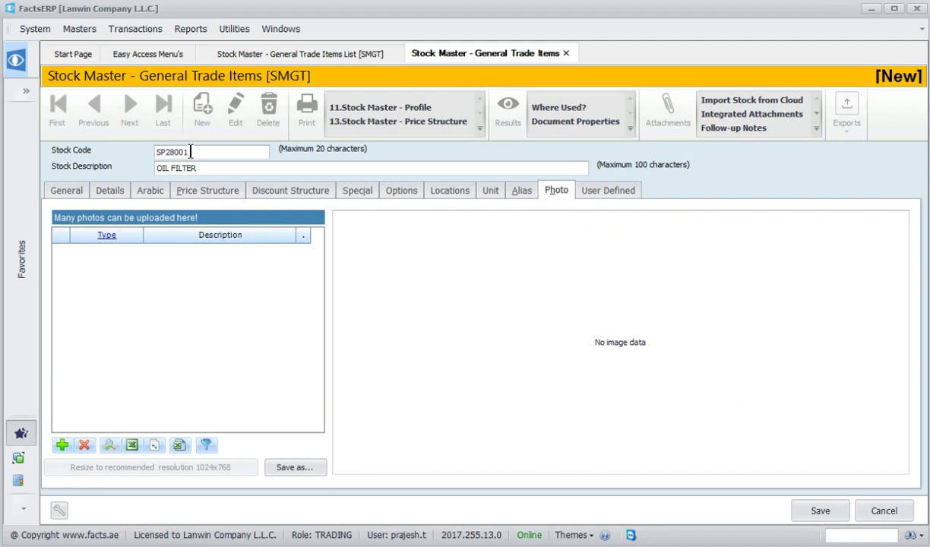
{"action": "left_click", "coordinate": [61, 445]}
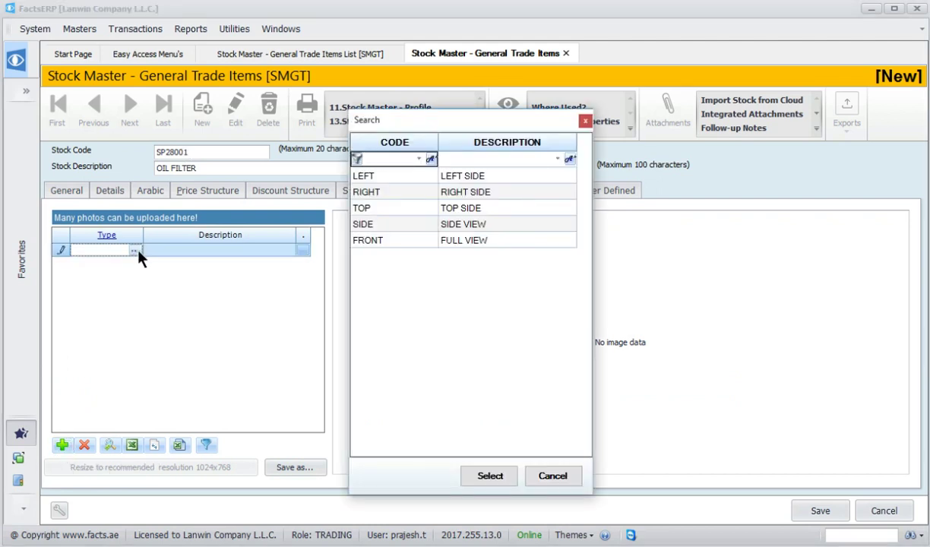
{"action": "left_click", "coordinate": [400, 178]}
{"action": "double_click", "coordinate": [400, 177]}
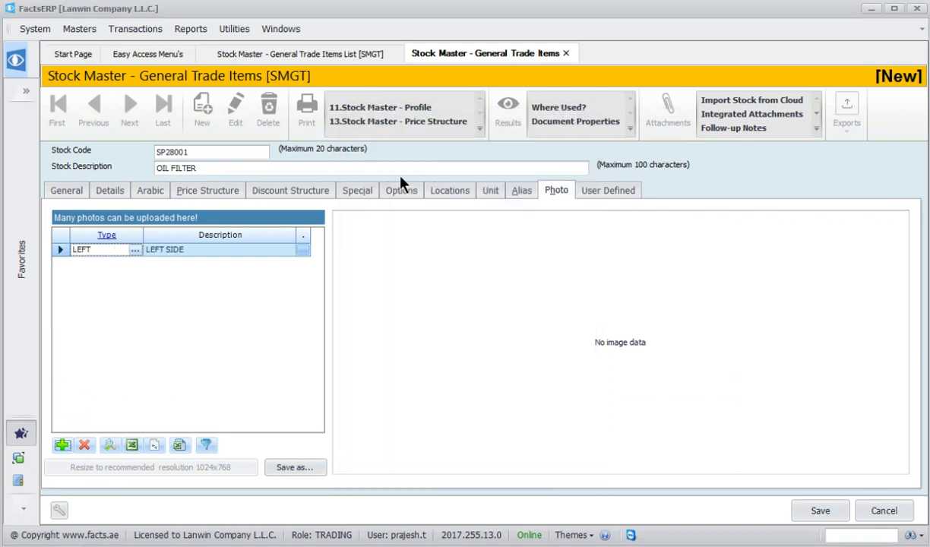
{"action": "left_click", "coordinate": [239, 256]}
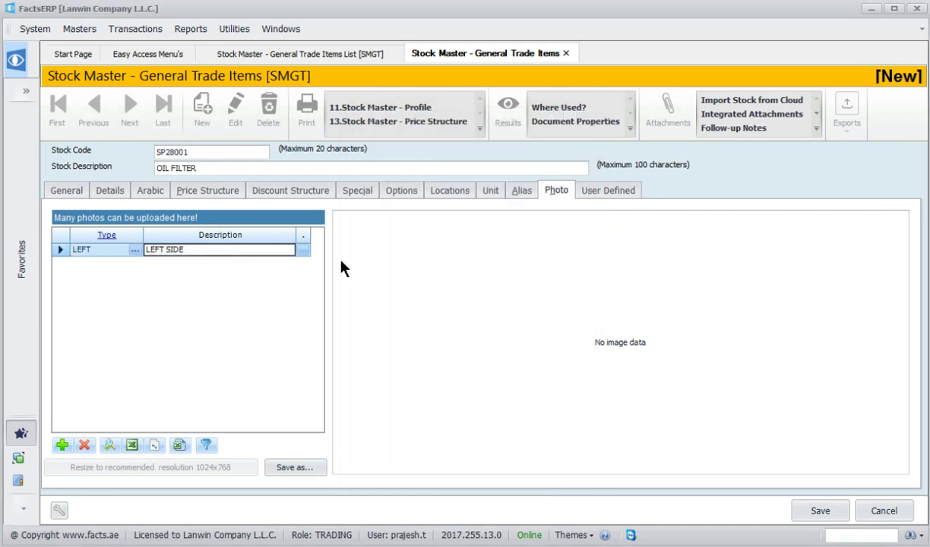
- Load the image login-bg11 from the Desktop folder as the item's left side photo
{"action": "left_click", "coordinate": [303, 252]}
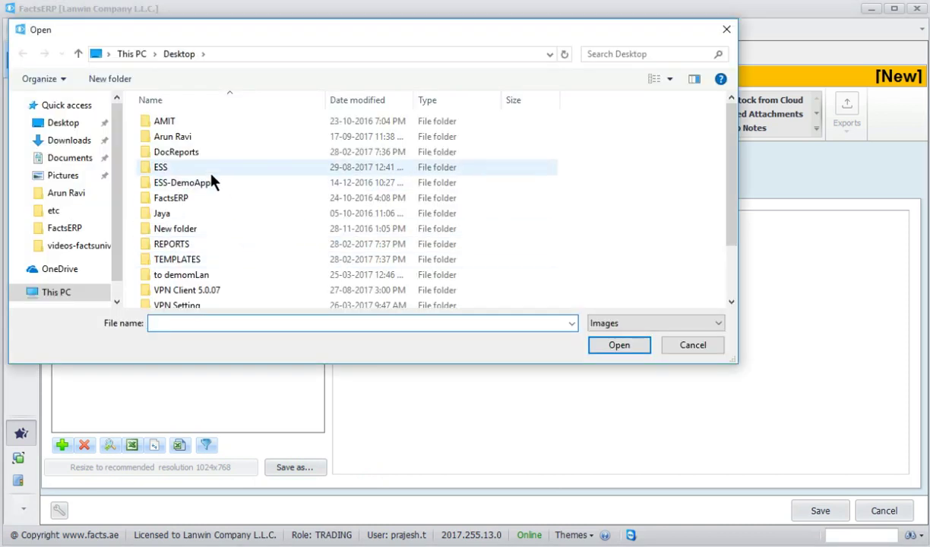
{"action": "left_click", "coordinate": [83, 124]}
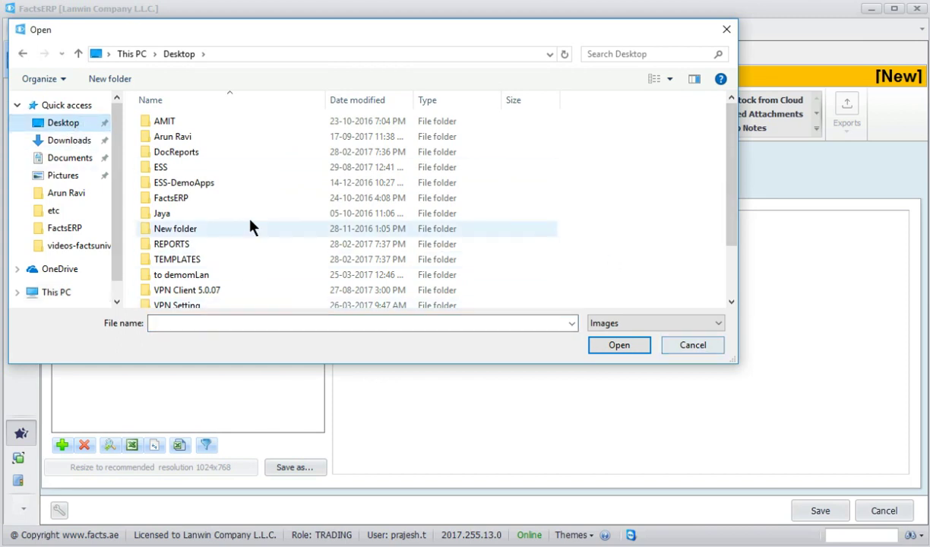
{"action": "scroll", "coordinate": [677, 224], "scroll_direction": "down", "scroll_amount": 2}
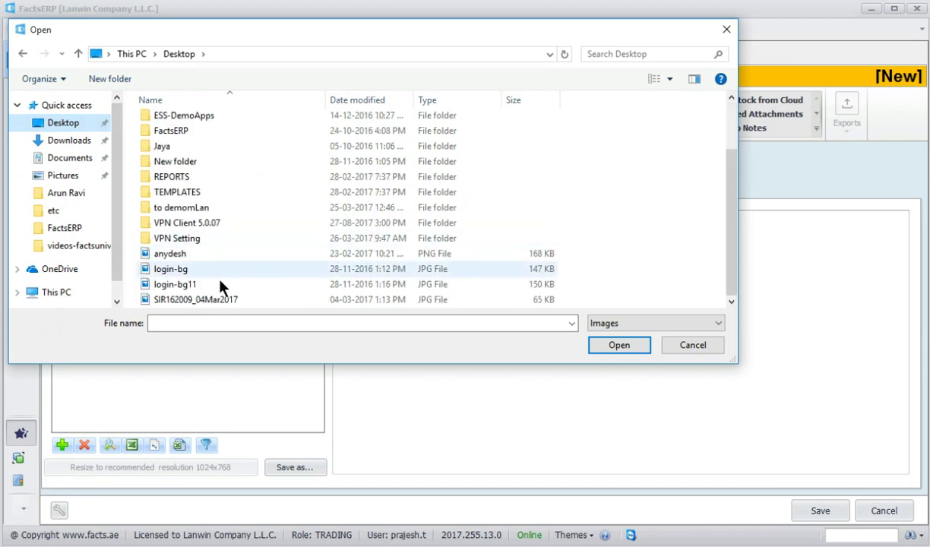
{"action": "left_click", "coordinate": [169, 285]}
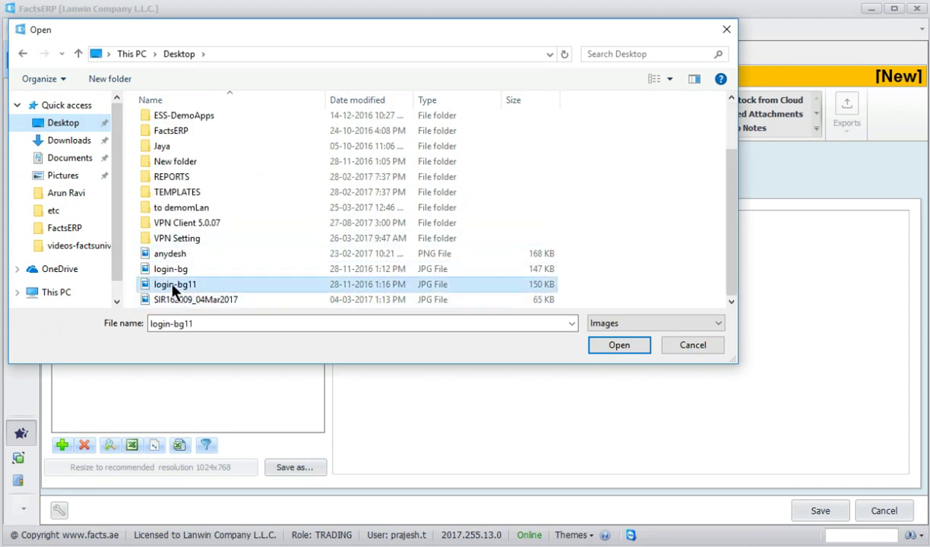
{"action": "left_click", "coordinate": [631, 354]}
{"action": "left_click_drag", "start_coordinate": [675, 385], "coordinate": [679, 360]}
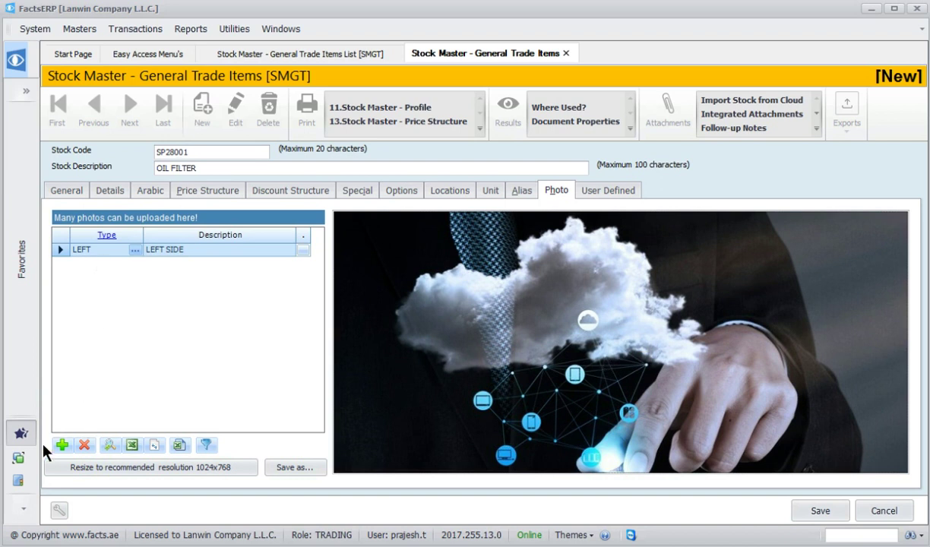
- Add a second photo line of type TOP (TOP SIDE) to the stock item
{"action": "left_click", "coordinate": [62, 445]}
{"action": "left_click", "coordinate": [376, 215]}
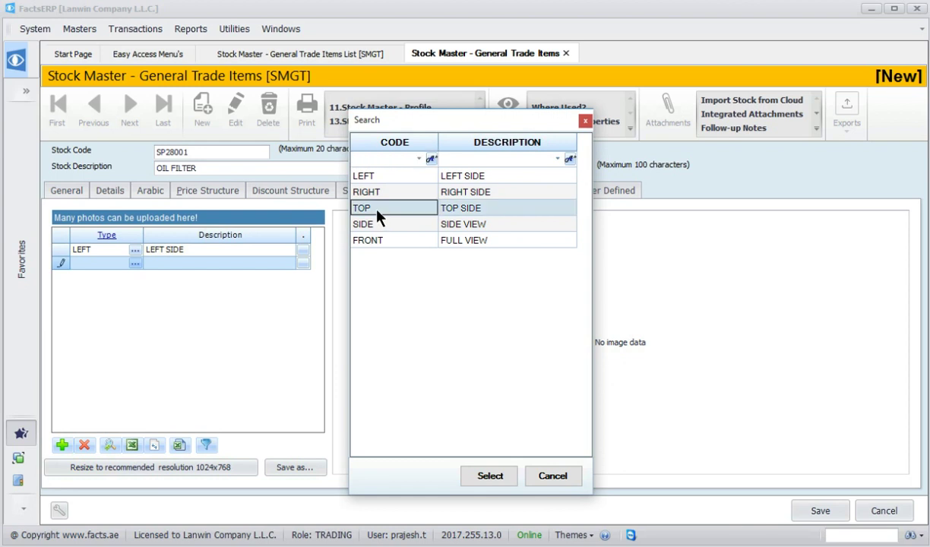
{"action": "double_click", "coordinate": [376, 215]}
- Load the image login-bg from the Desktop folder as the item's top side photo
{"action": "left_click", "coordinate": [302, 262]}
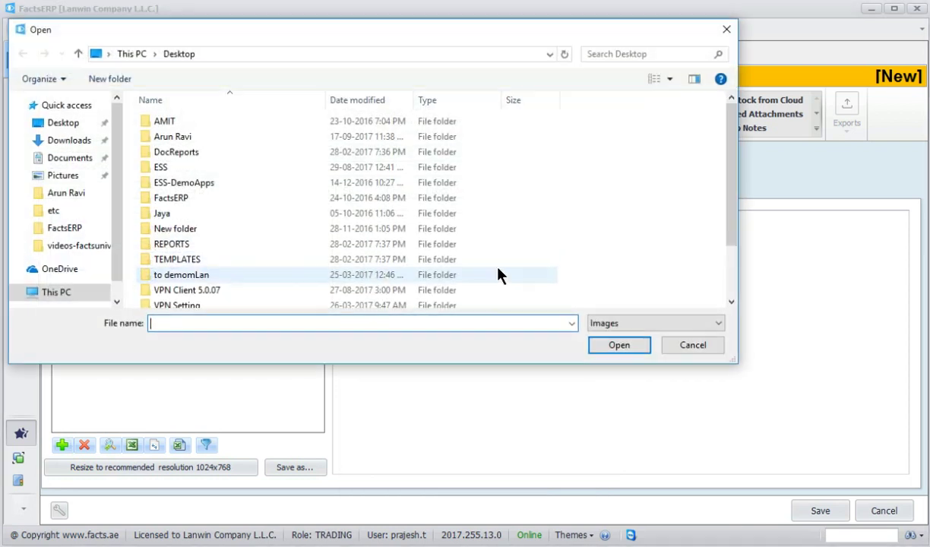
{"action": "scroll", "coordinate": [261, 225], "scroll_direction": "down", "scroll_amount": 2}
{"action": "left_click", "coordinate": [180, 270]}
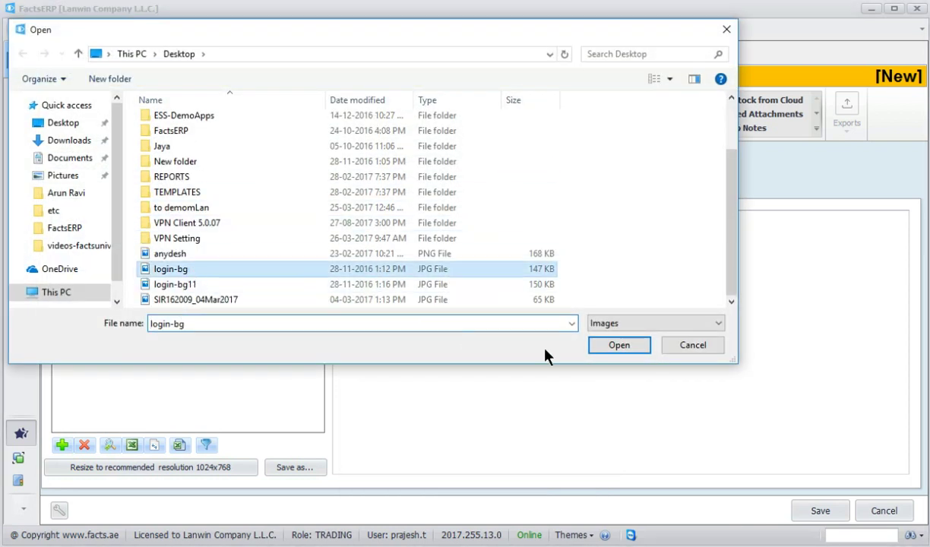
{"action": "left_click", "coordinate": [622, 351]}
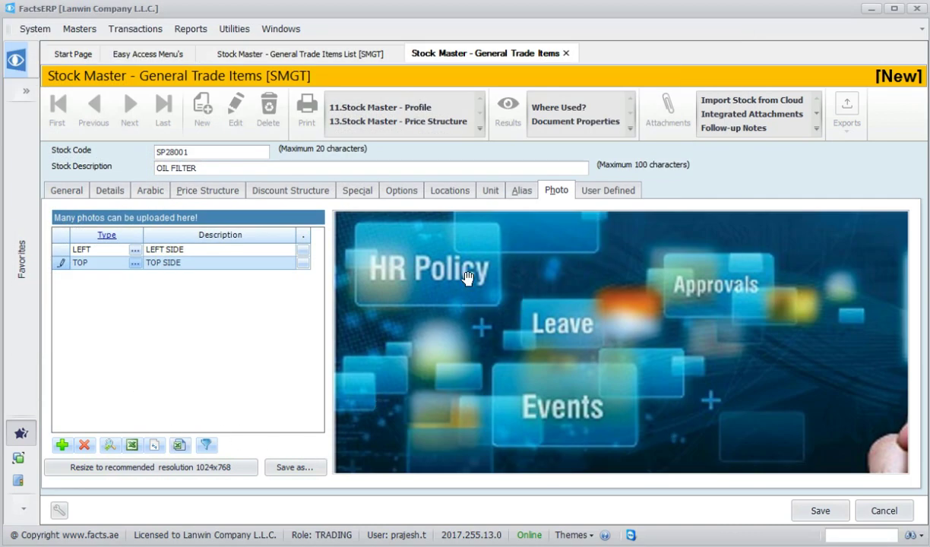
- Review the user-defined fields and the general details, and save the new oil filter stock item
{"action": "left_click", "coordinate": [608, 191]}
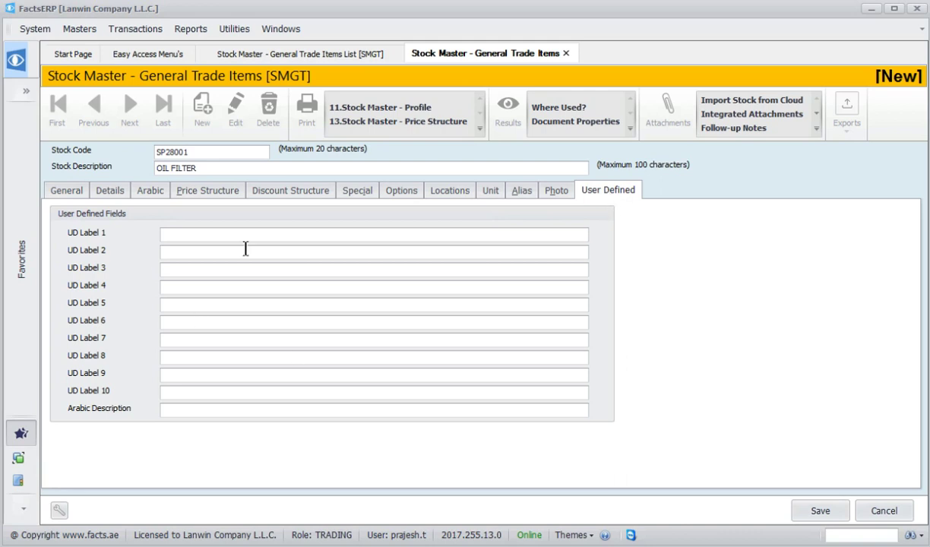
{"action": "left_click", "coordinate": [182, 235]}
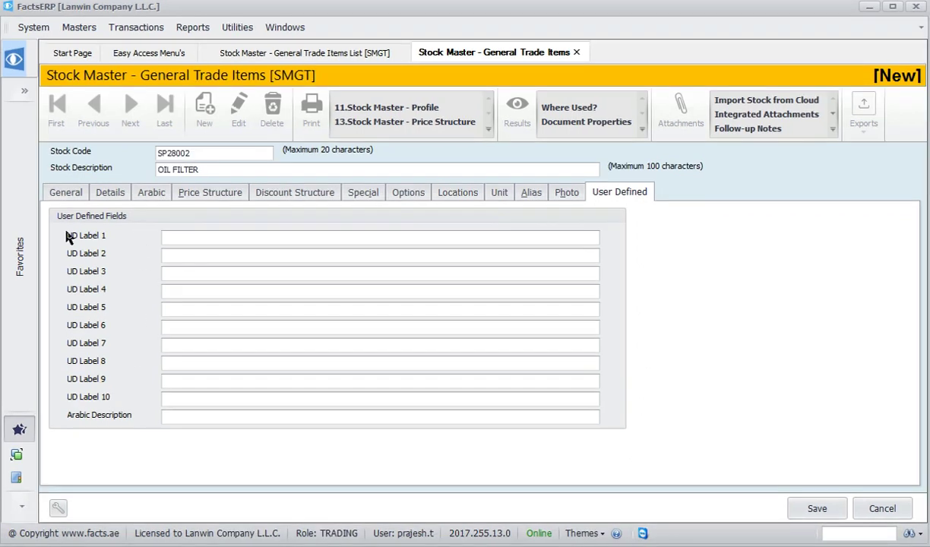
{"action": "left_click", "coordinate": [63, 196]}
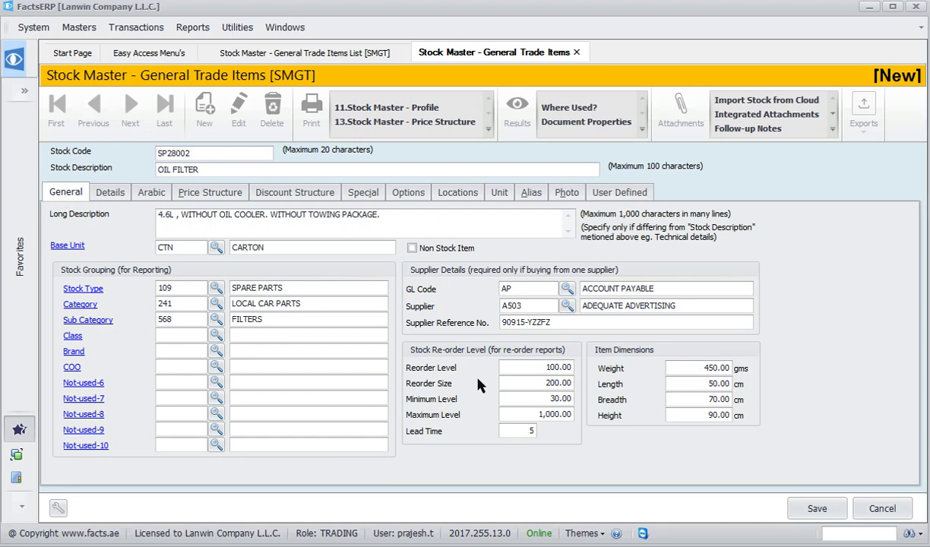
{"action": "left_click", "coordinate": [803, 511]}
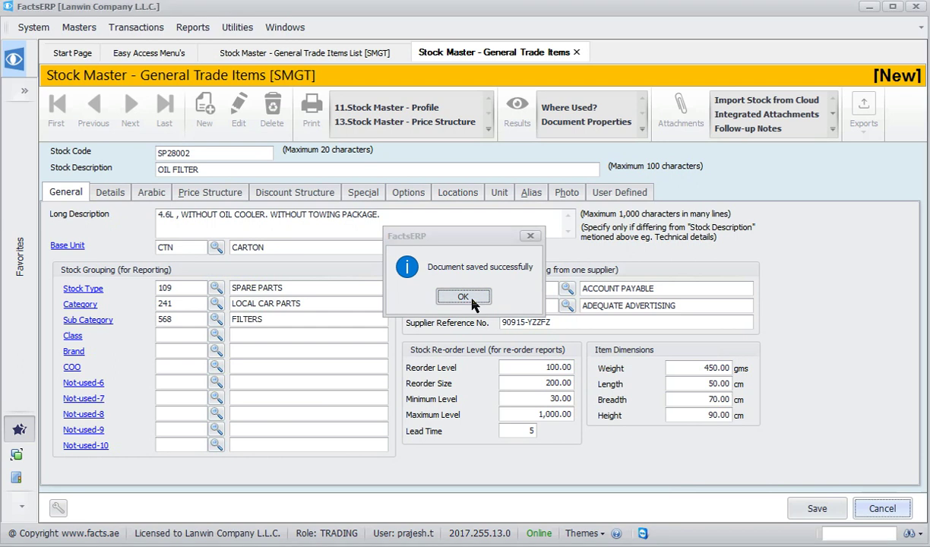
{"action": "left_click", "coordinate": [470, 299]}
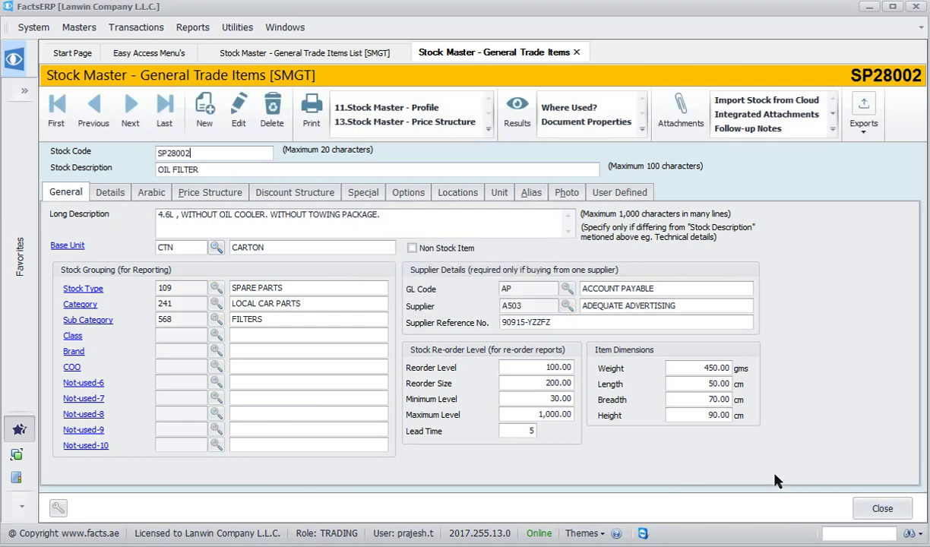